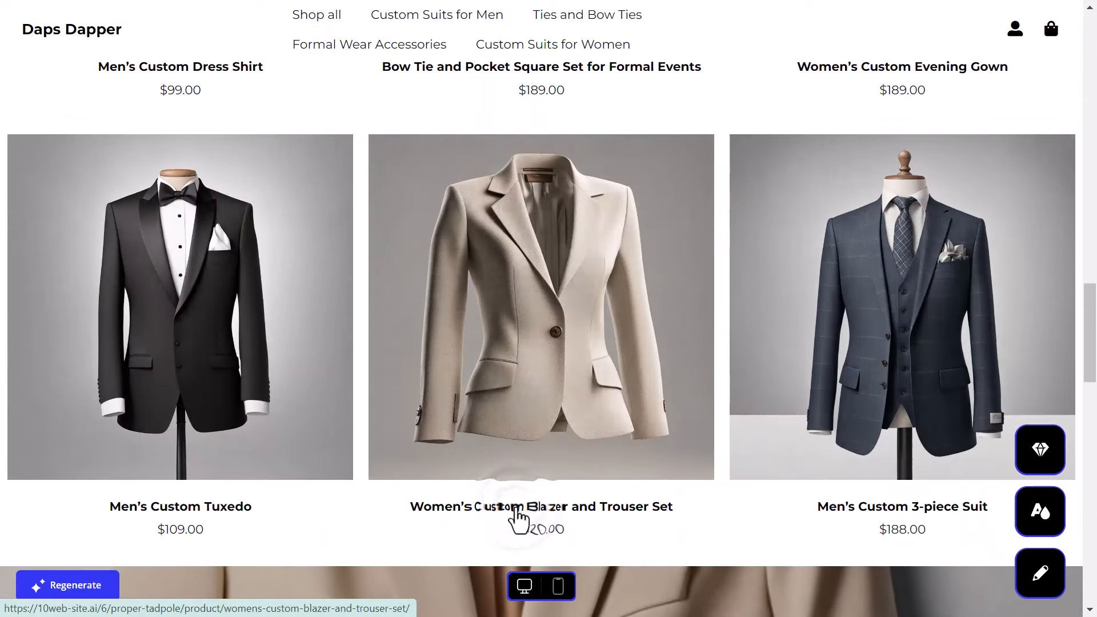
# Step: Open the Women's Custom Blazer and Trouser Set product page and examine it down to the footer
pyautogui.click(515, 508)
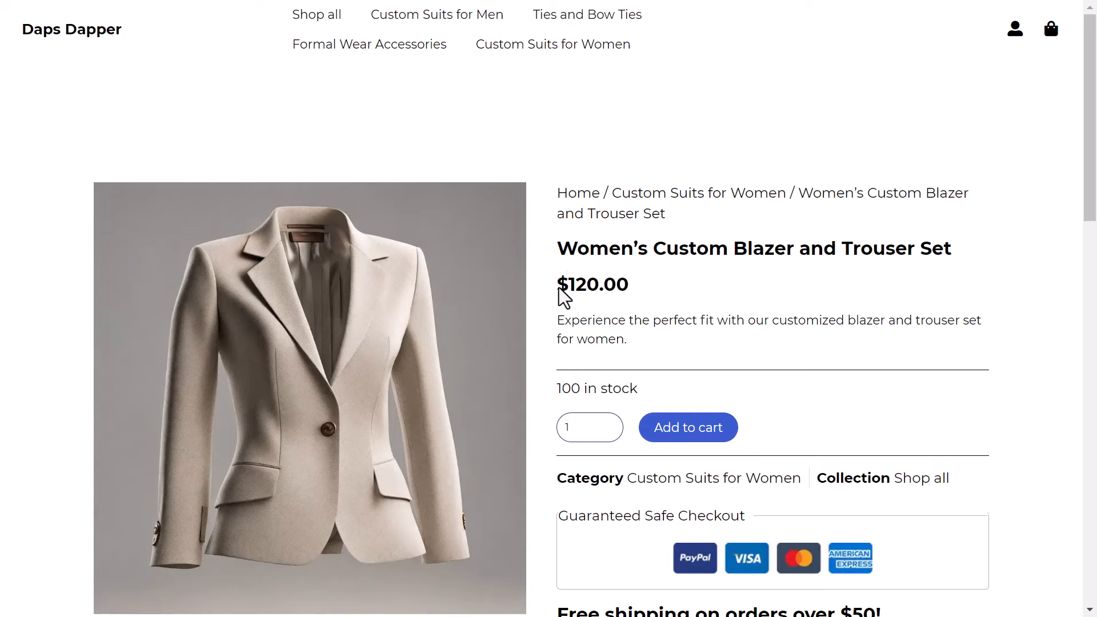
pyautogui.scroll(-4, 921, 269)
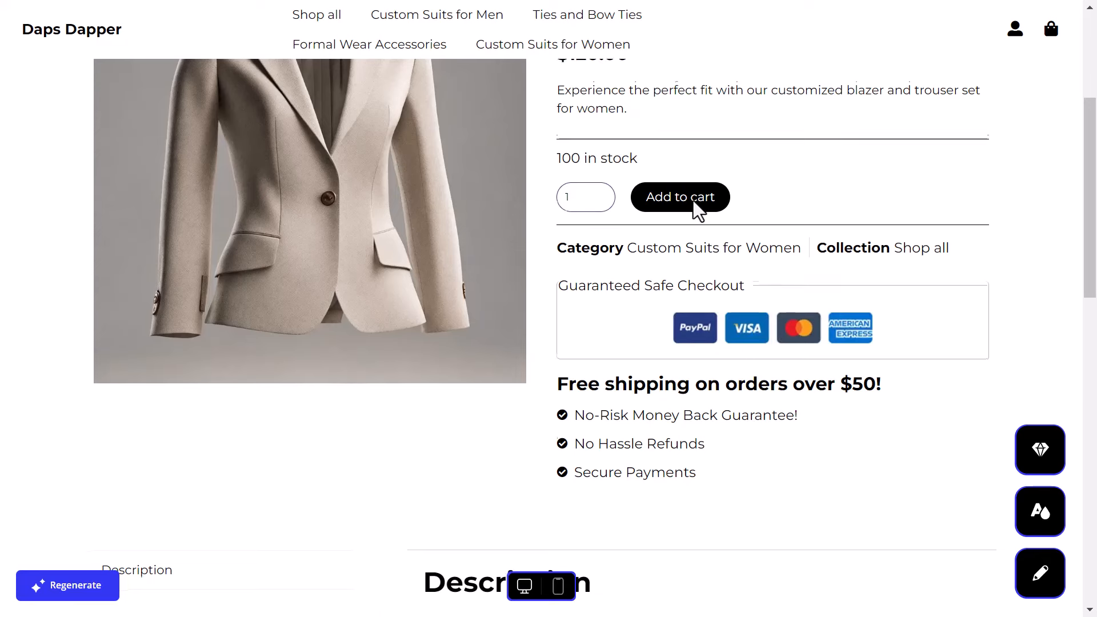
pyautogui.scroll(-9, 698, 210)
pyautogui.scroll(-6, 698, 210)
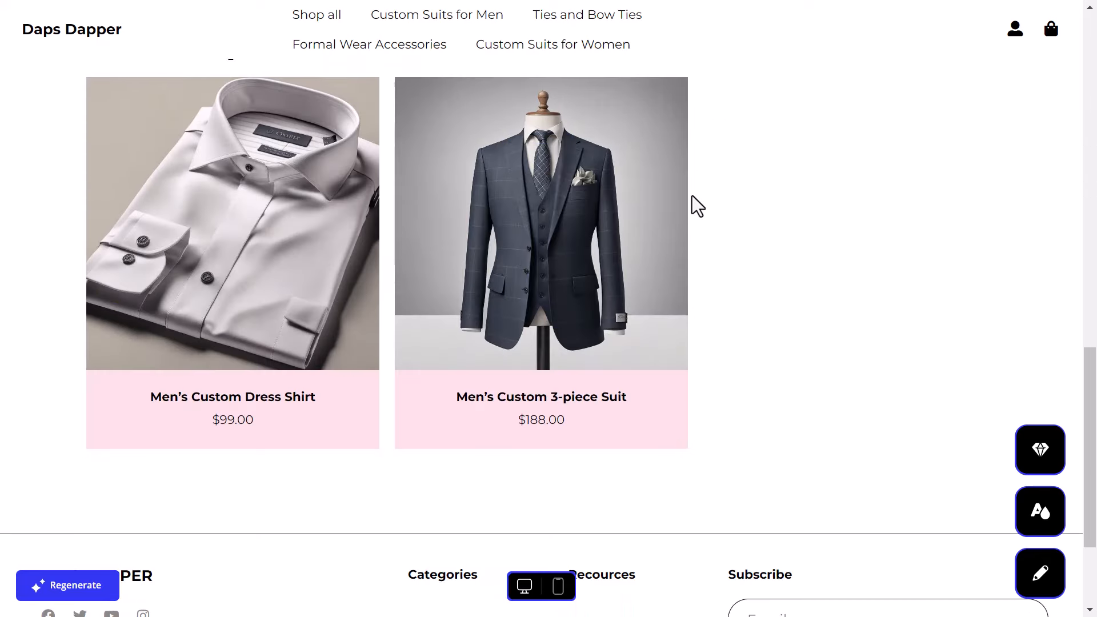
pyautogui.scroll(-2, 499, 348)
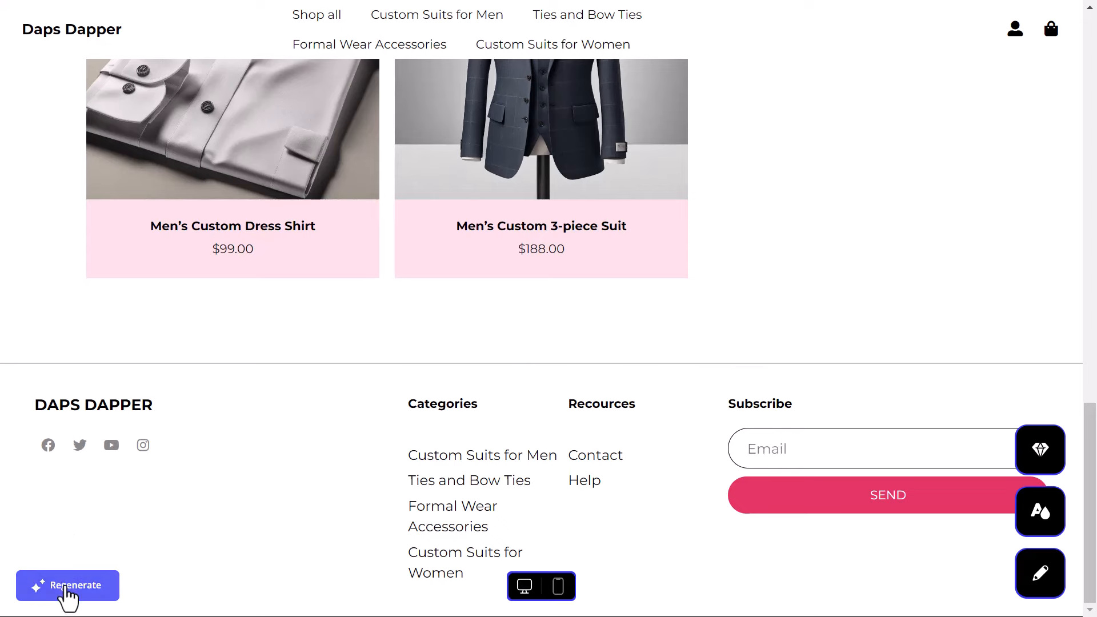
pyautogui.click(66, 588)
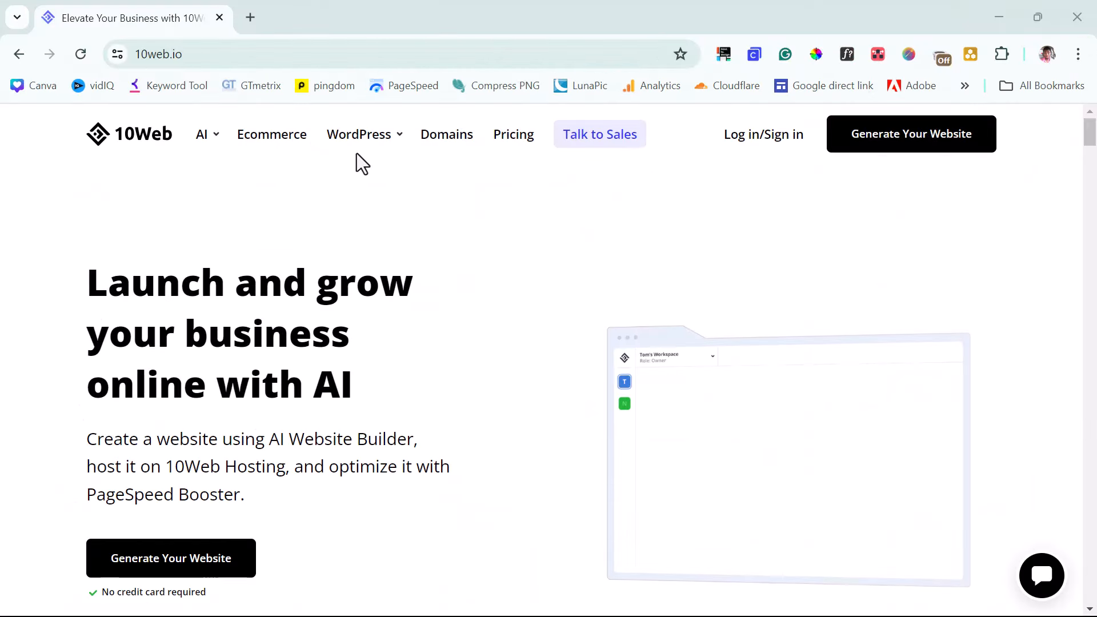
# Step: Start generating a new website with AI and choose to create a website with an online store
pyautogui.moveTo(334, 140)
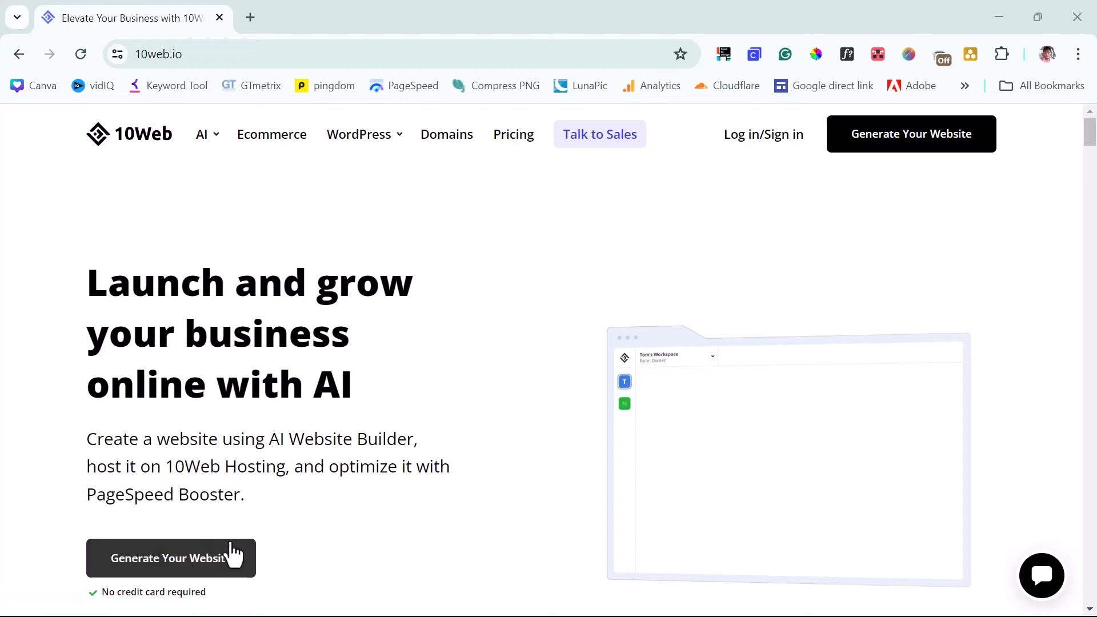
pyautogui.click(180, 560)
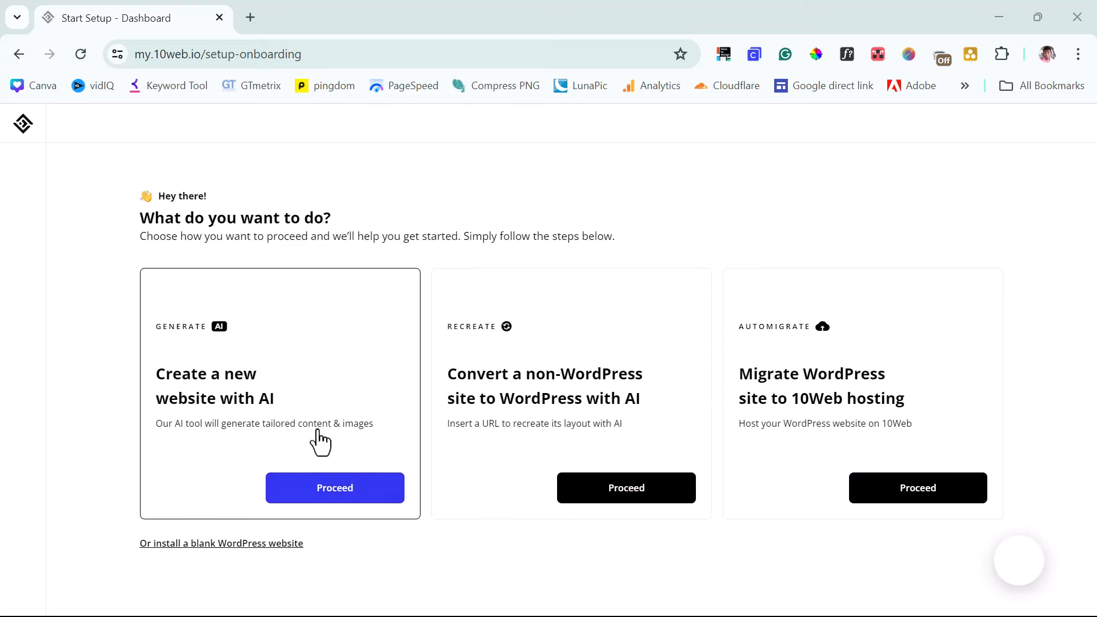
pyautogui.click(327, 494)
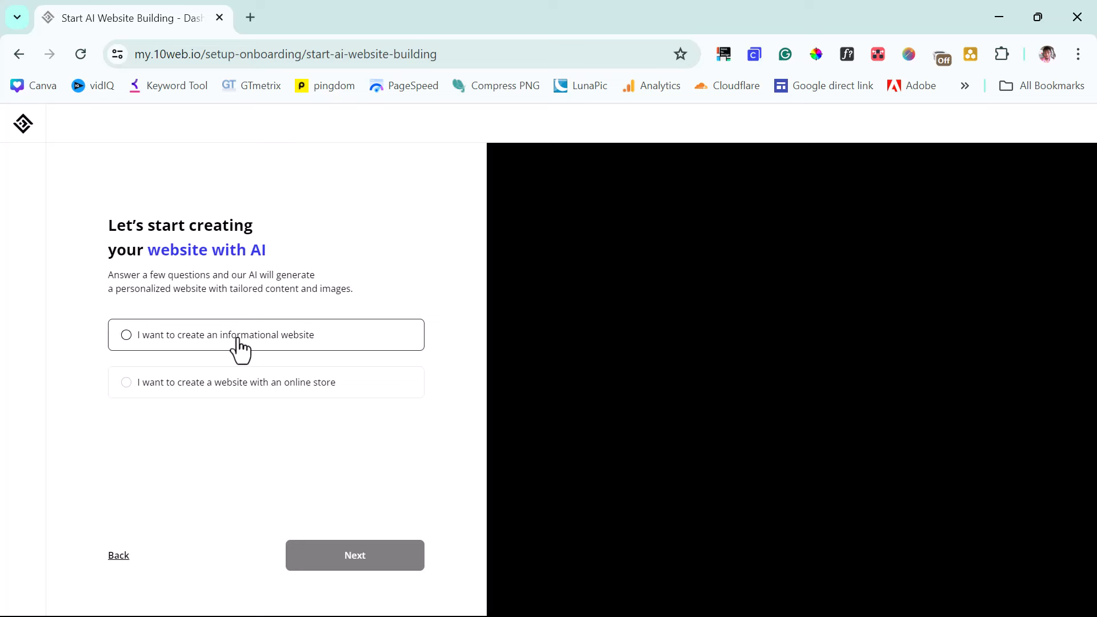
pyautogui.click(126, 384)
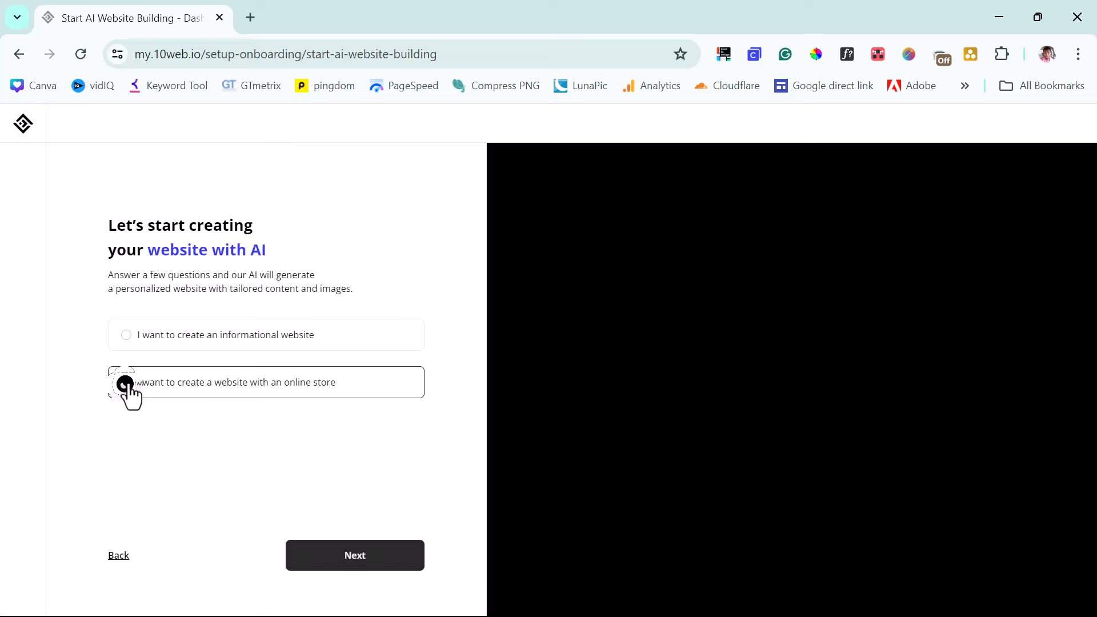
pyautogui.click(331, 560)
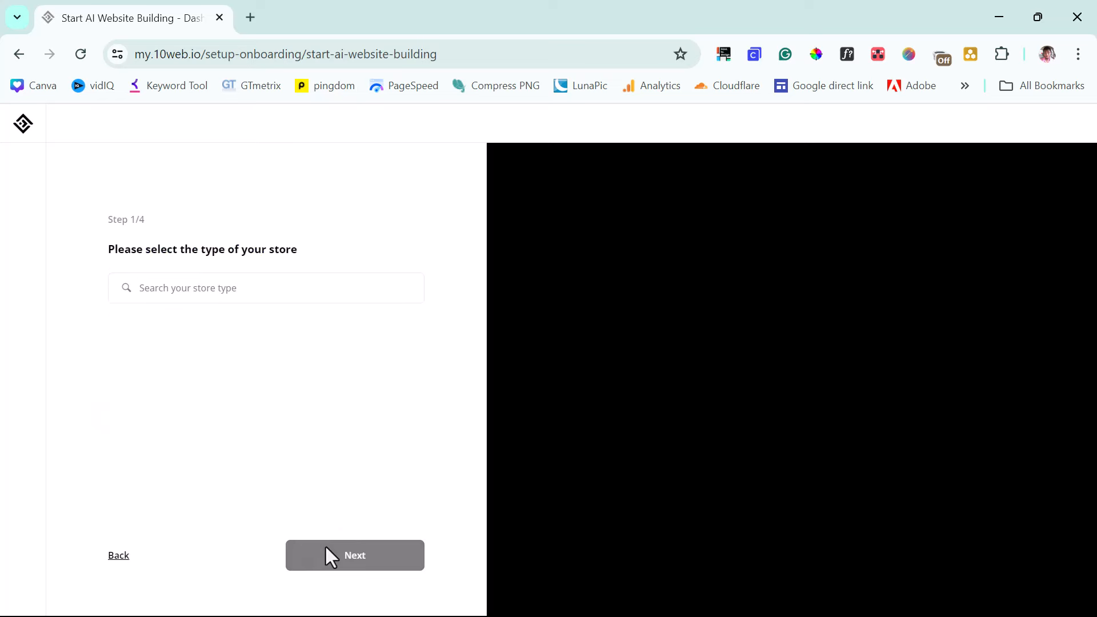
# Step: Select Boutique Clothing Shop as the store type and continue to the store details
pyautogui.click(175, 287)
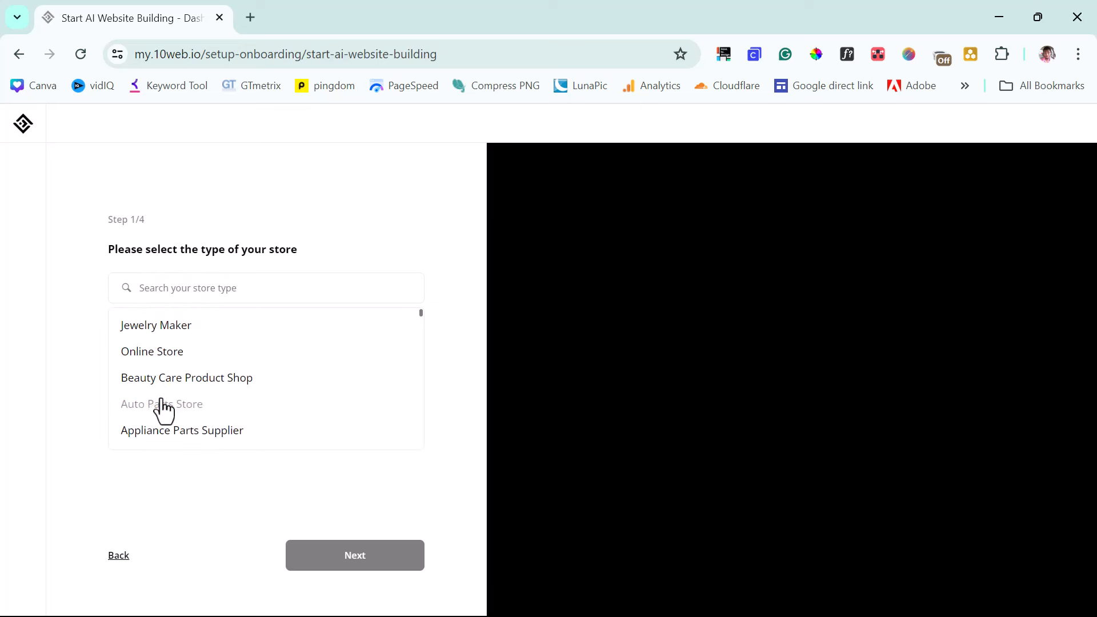
pyautogui.scroll(-4, 168, 424)
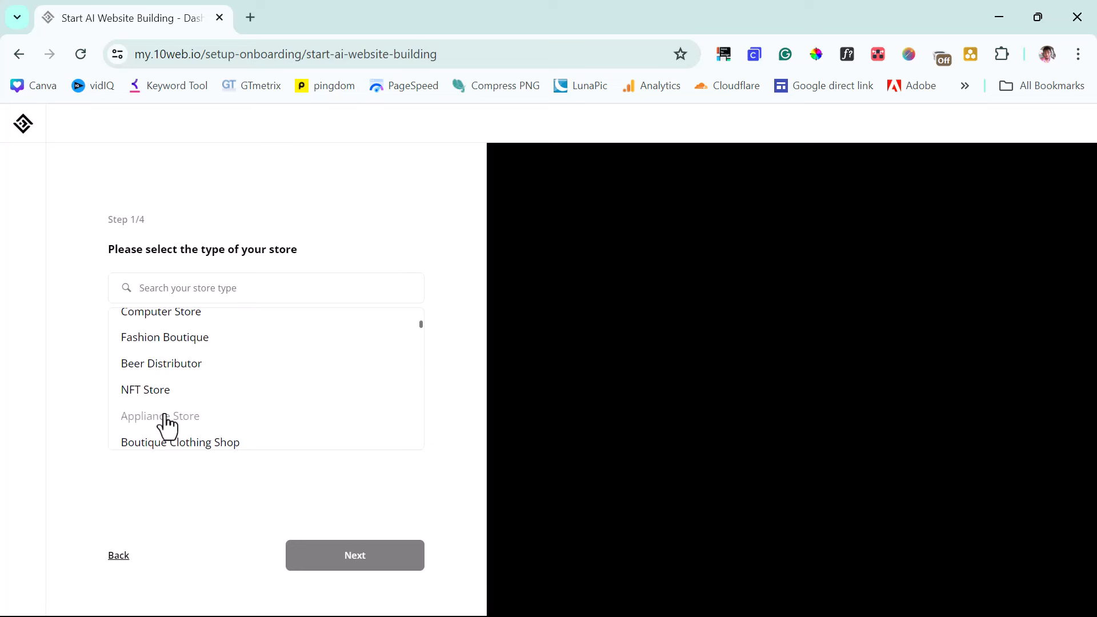
pyautogui.scroll(-2, 175, 371)
pyautogui.click(174, 365)
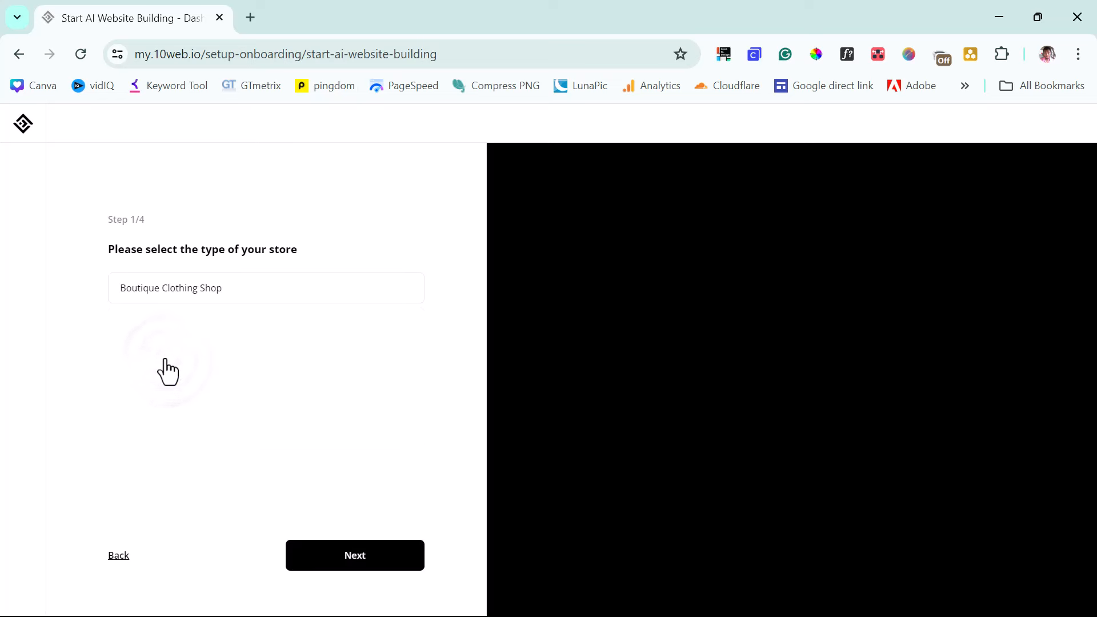
pyautogui.click(354, 559)
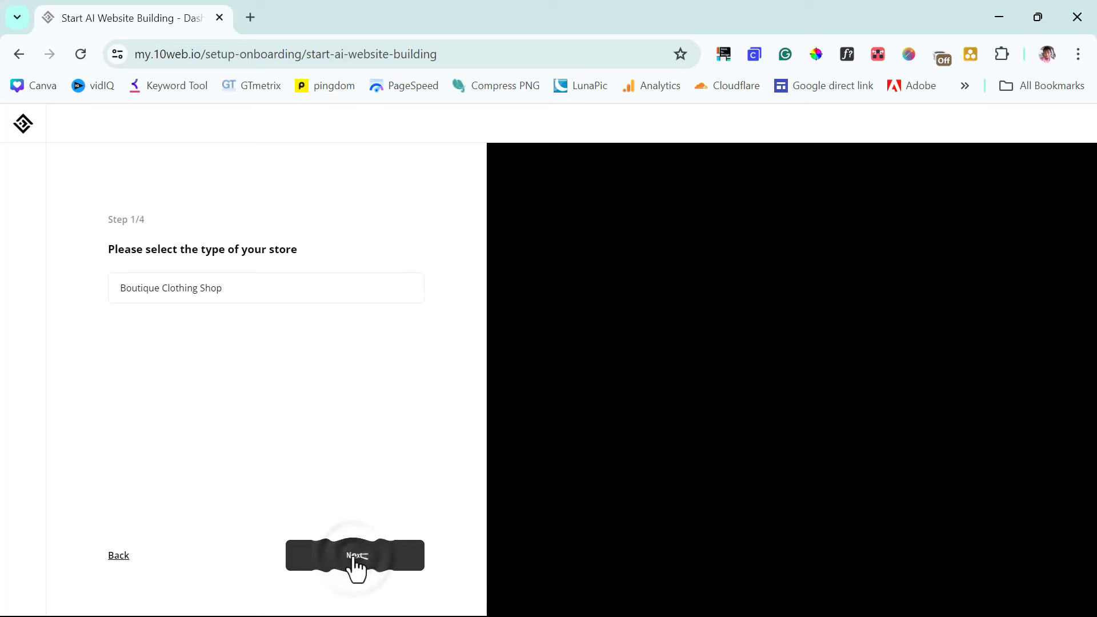
# Step: Name the store Daps Dapper
pyautogui.click(161, 239)
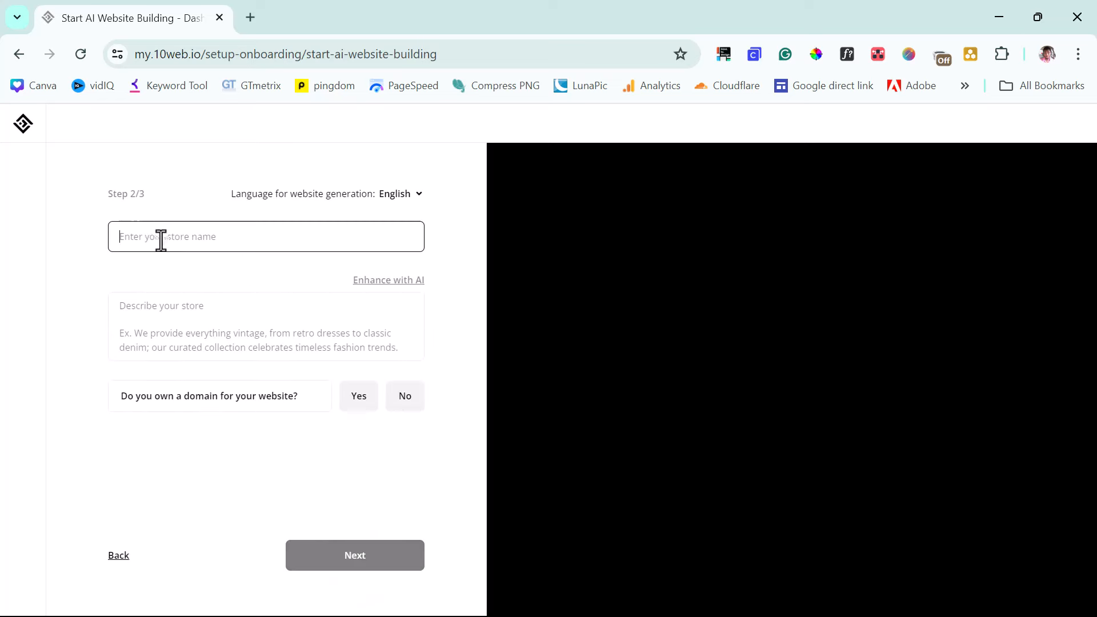
pyautogui.write('Daps D')
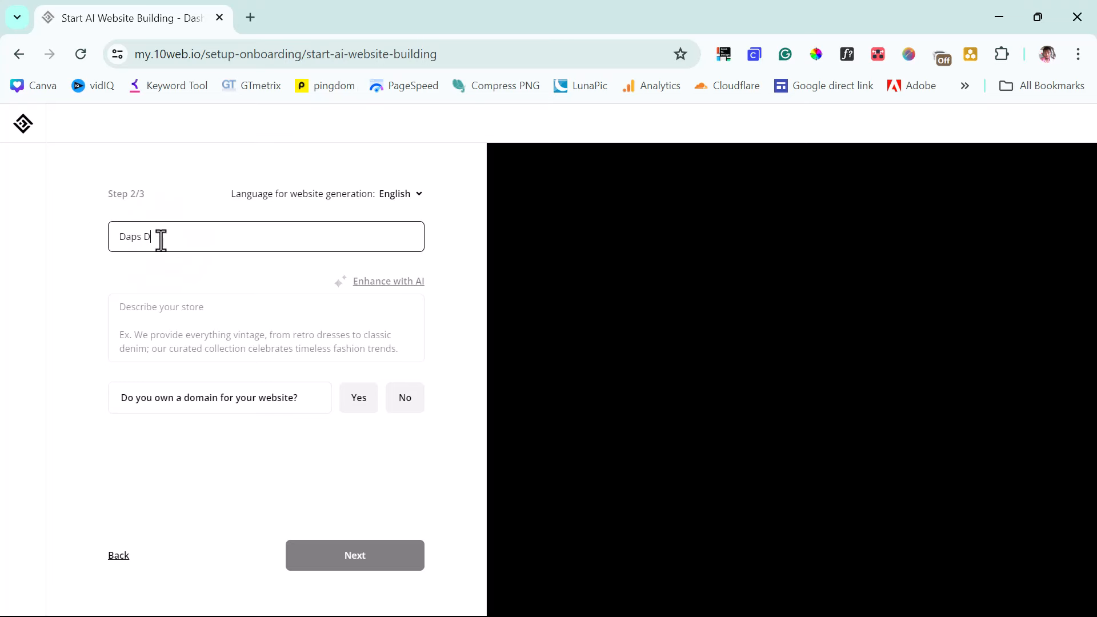
pyautogui.write('apper')
# Step: Describe the store as bespoke suits for men and women, 10 years of experience, over 2000 clients, located in New York, and enhance it with AI
pyautogui.click(137, 342)
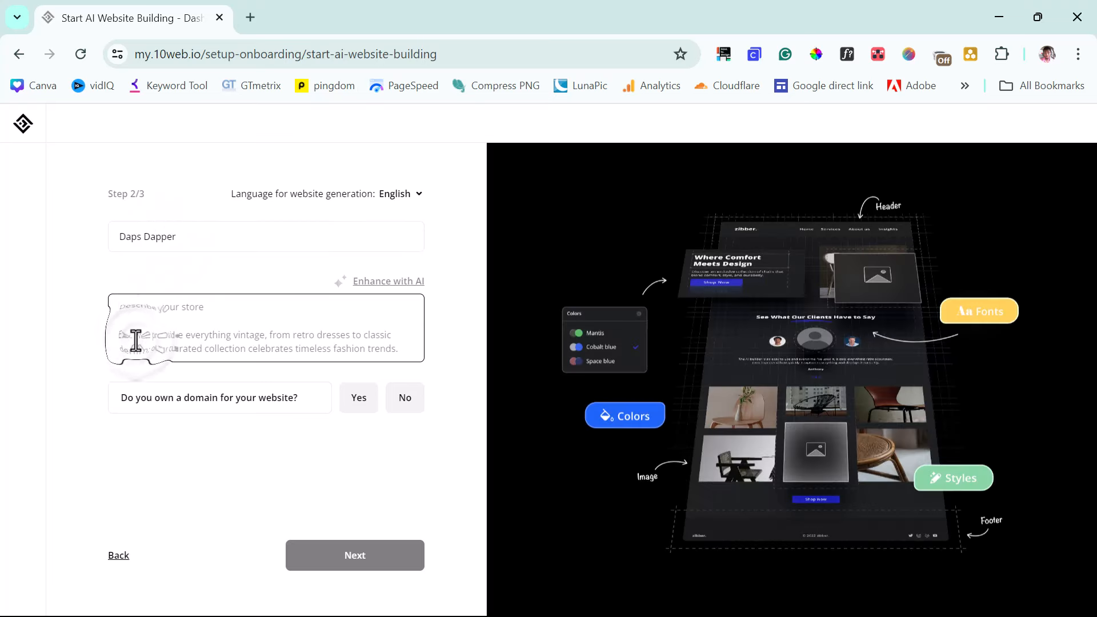
pyautogui.write('W')
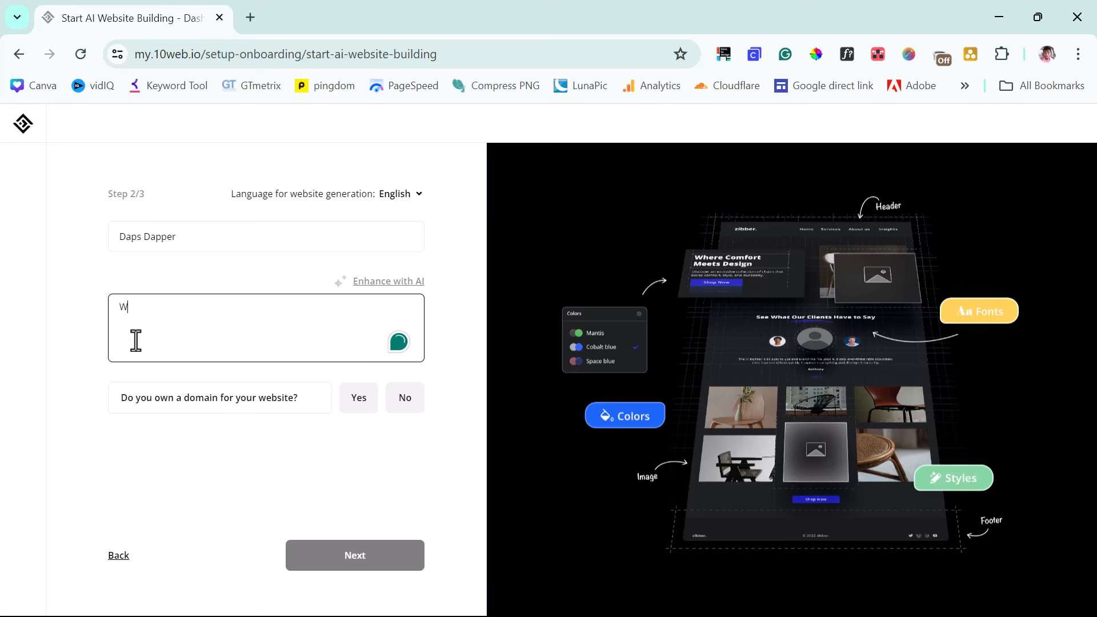
pyautogui.write('e design bespoke suits for both men ')
pyautogui.write('and women capable of making them stand out in the crowd. We have 10 years experience satisfying')
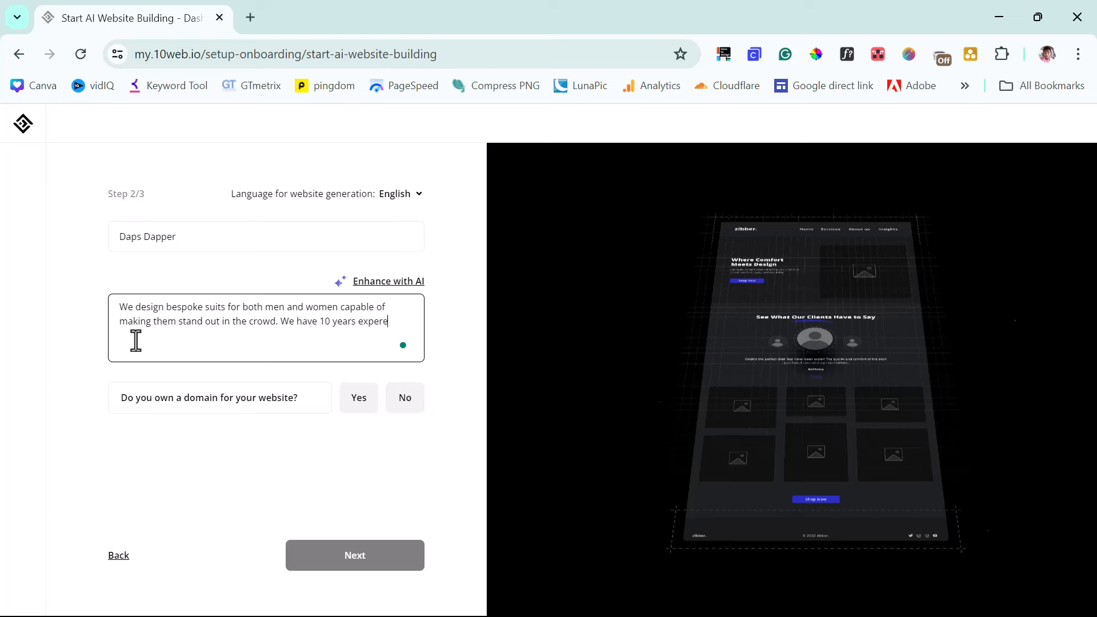
pyautogui.write(' over 2000 clients helping them')
pyautogui.press('BackSpace')
pyautogui.press('BackSpace')
pyautogui.press('BackSpace')
pyautogui.press('BackSpace')
pyautogui.press('BackSpace')
pyautogui.press('BackSpace')
pyautogui.press('BackSpace')
pyautogui.press('BackSpace')
pyautogui.press('BackSpace')
pyautogui.press('BackSpace')
pyautogui.press('BackSpace')
pyautogui.press('BackSpace')
pyautogui.press('BackSpace')
pyautogui.write('. We are located in the heart of New York.')
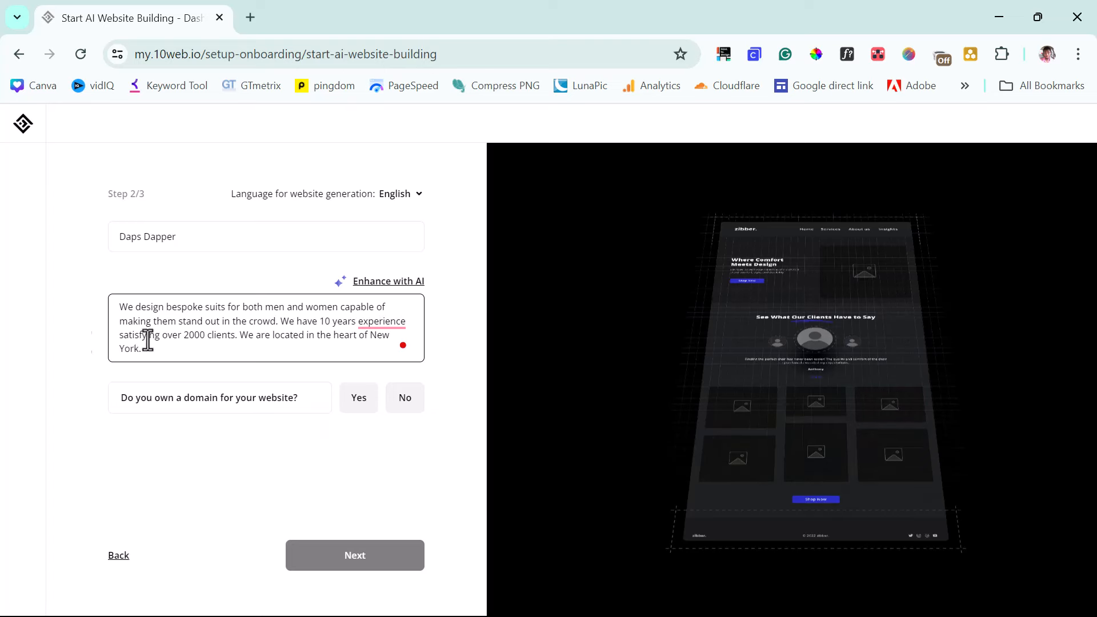
pyautogui.click(381, 343)
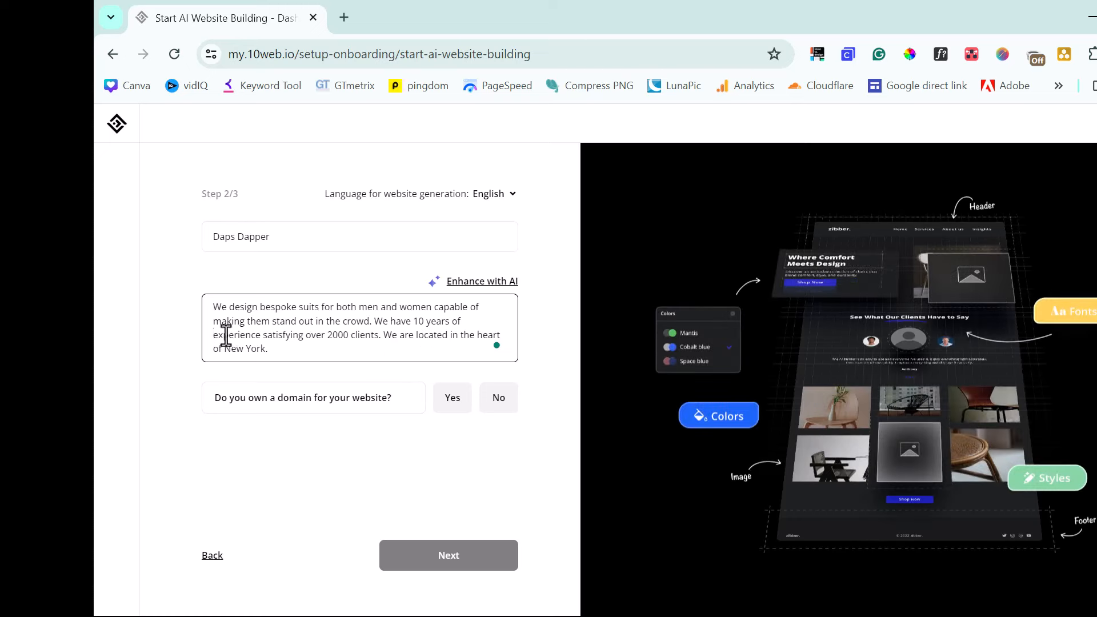
pyautogui.click(480, 282)
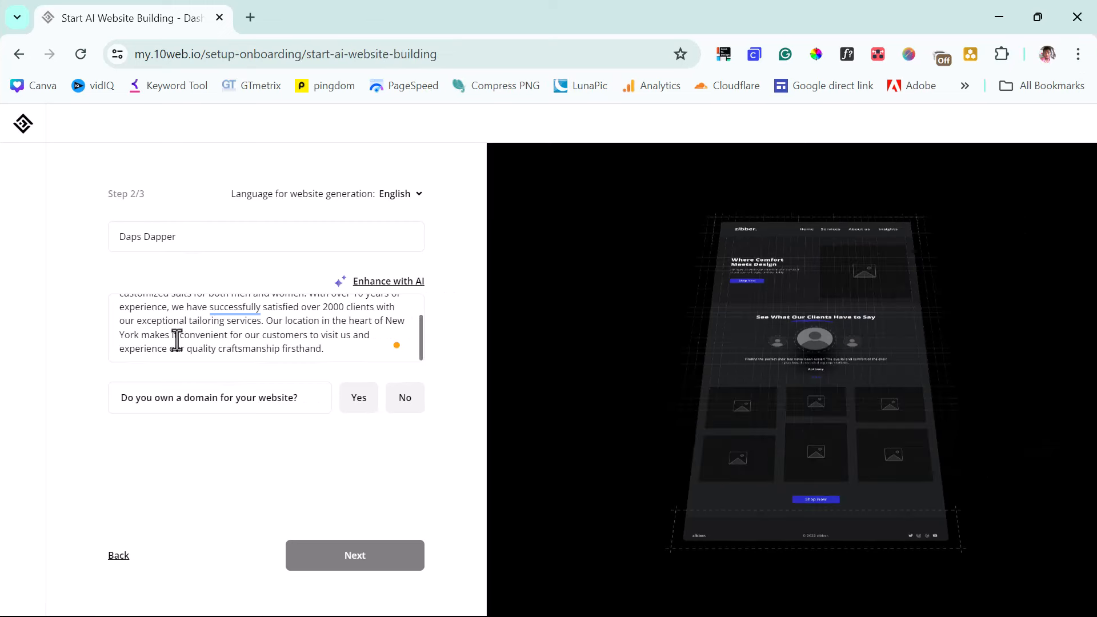
# Step: State that no domain is owned, enter dapsdapper as the desired domain name, and continue to the products and categories
pyautogui.click(408, 405)
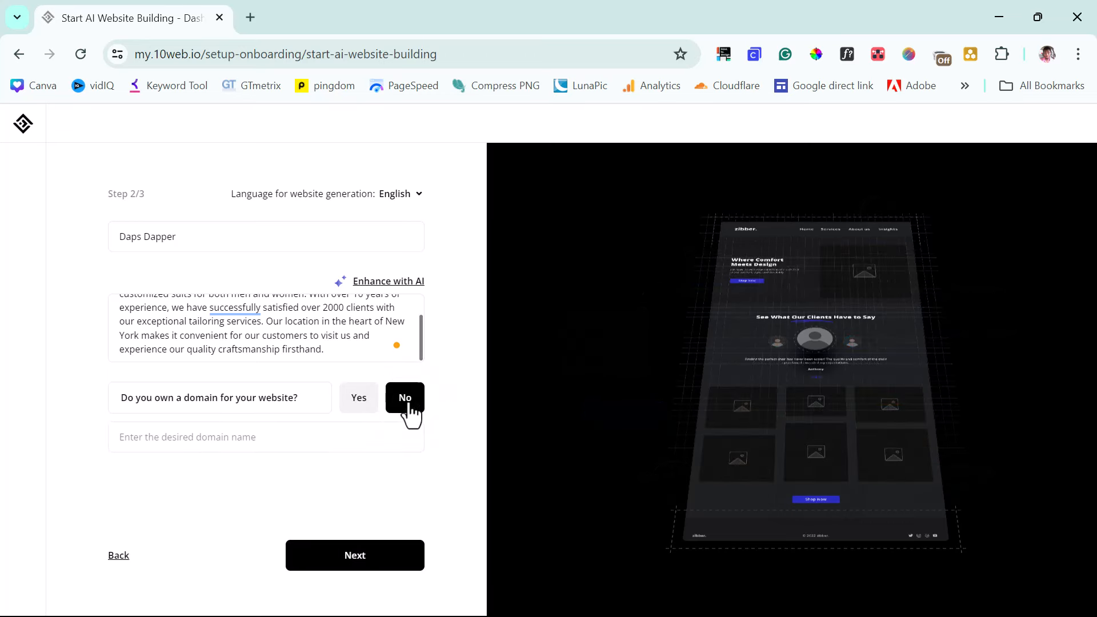
pyautogui.click(183, 443)
pyautogui.write('dapsd')
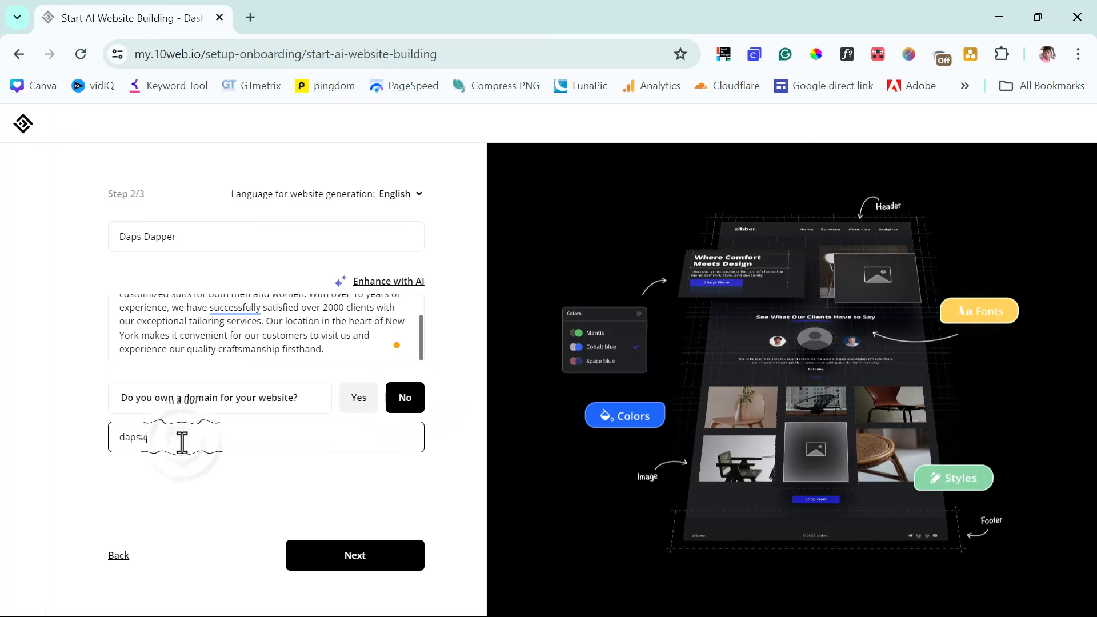
pyautogui.write('apper')
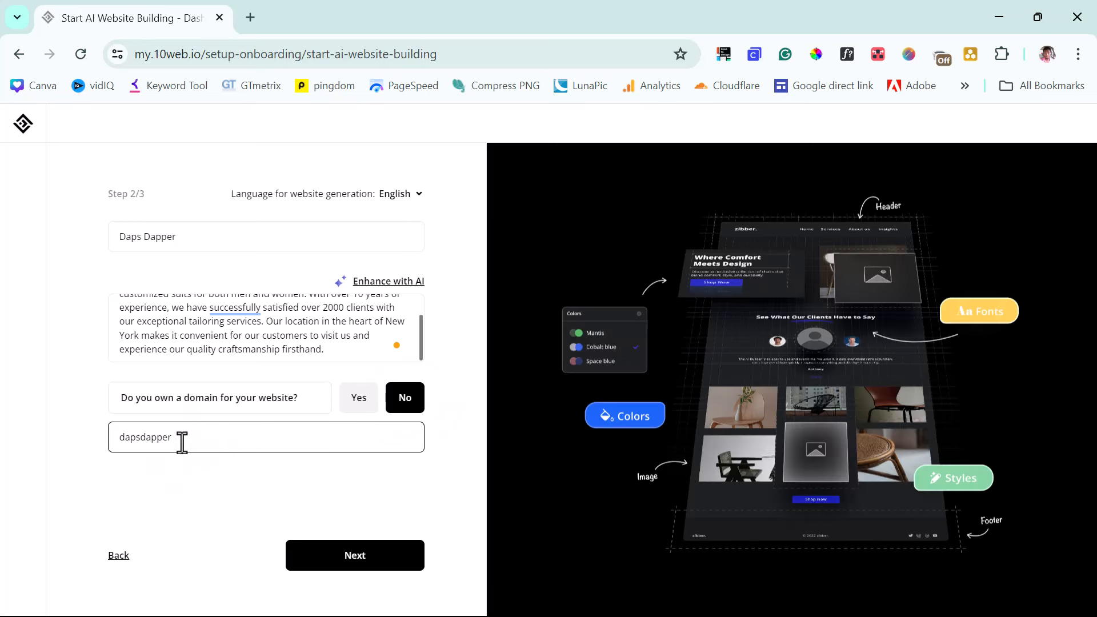
pyautogui.click(339, 553)
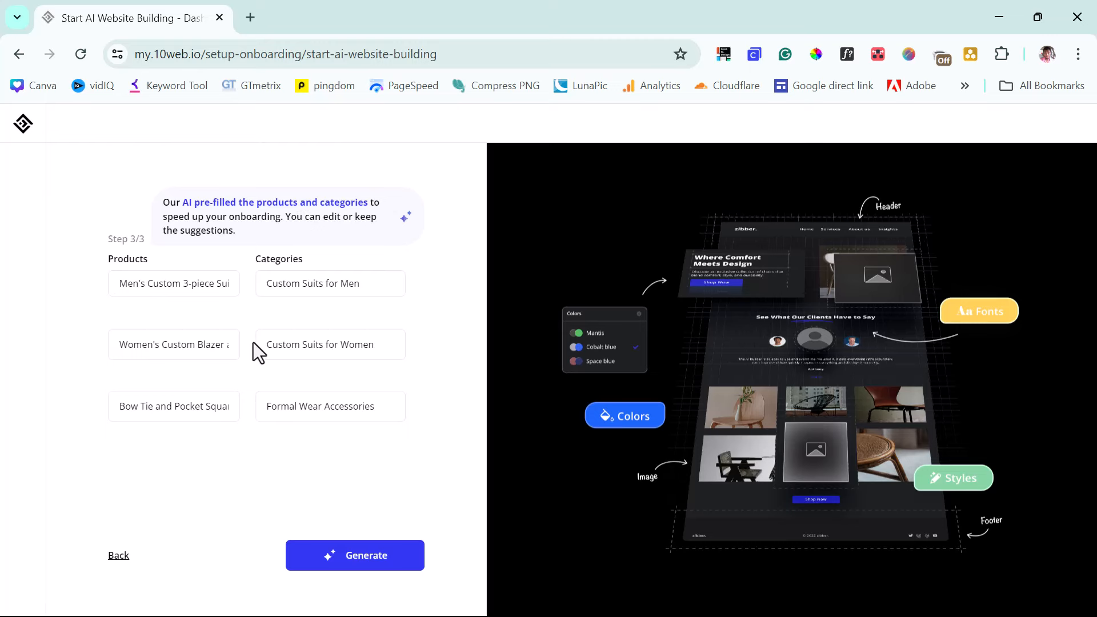
# Step: Generate the website with the suggested products and categories, submitting the account sign-up form, and open the site for preview and editing
pyautogui.click(362, 562)
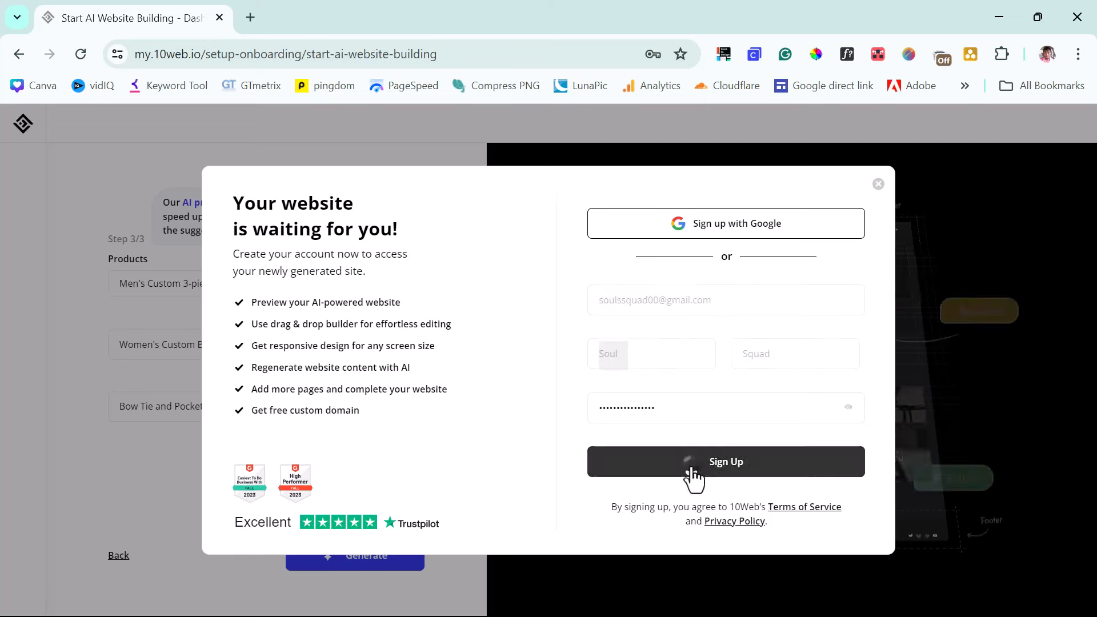
pyautogui.click(691, 467)
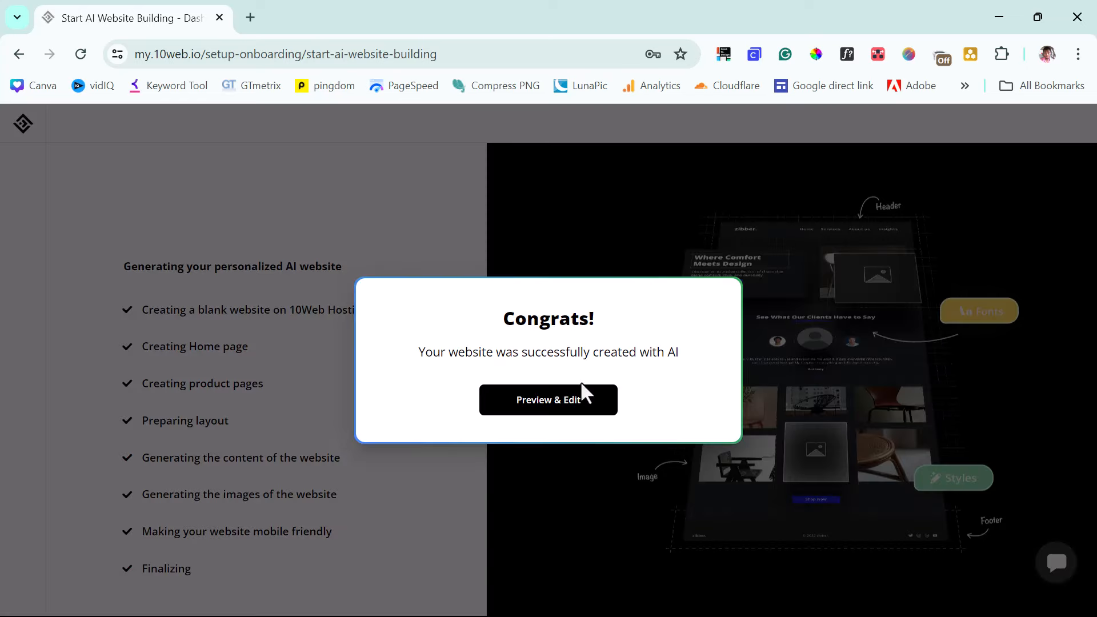
pyautogui.click(534, 400)
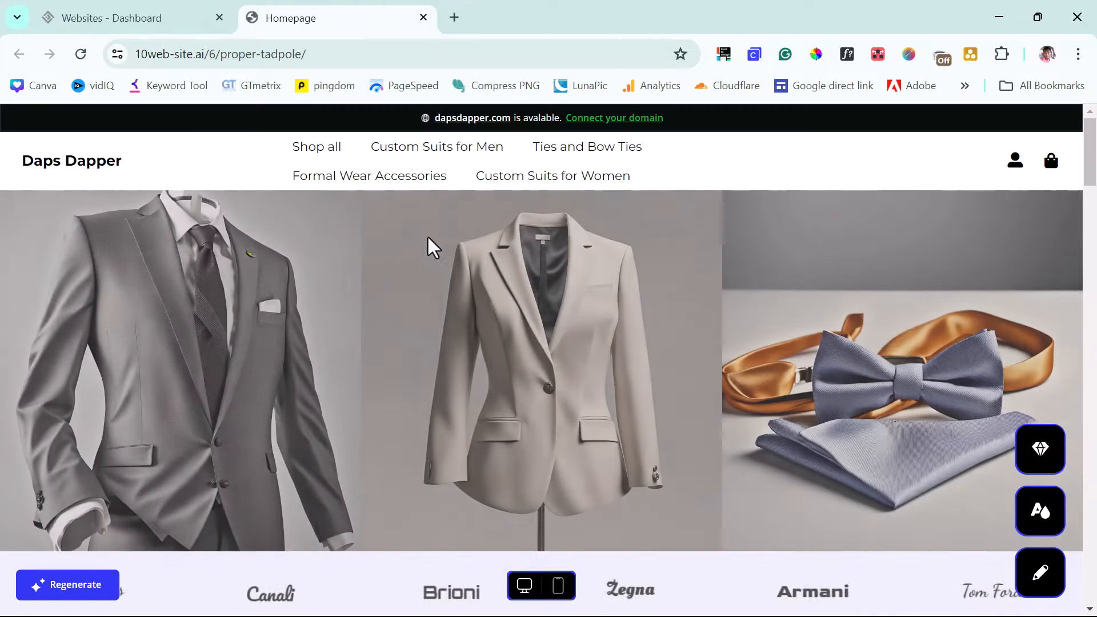
# Step: Look through the generated homepage from the hero images to the footer, and open the Custom Suits for Men category
pyautogui.scroll(-3, 905, 334)
pyautogui.scroll(-1, 906, 334)
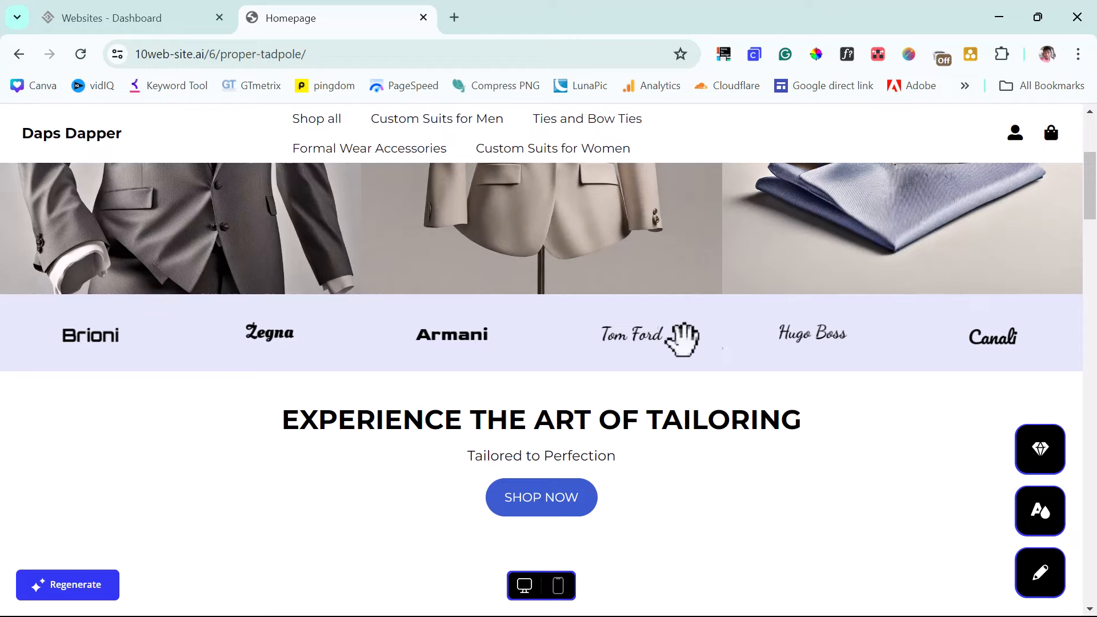
pyautogui.scroll(-2, 558, 426)
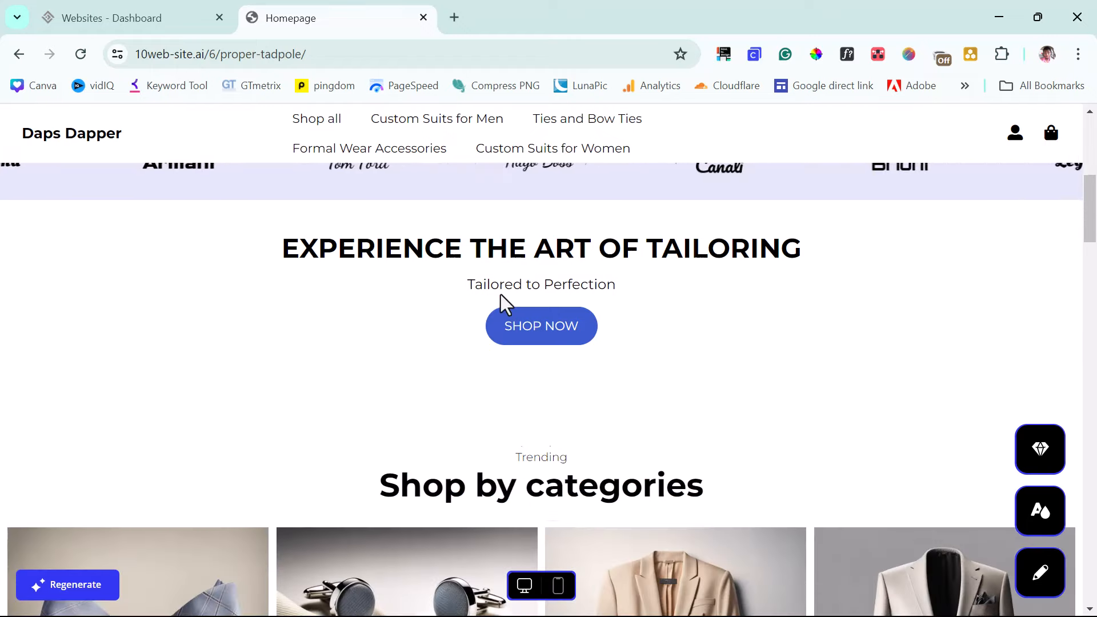
pyautogui.scroll(-4, 502, 301)
pyautogui.scroll(-3, 662, 297)
pyautogui.scroll(1, 665, 301)
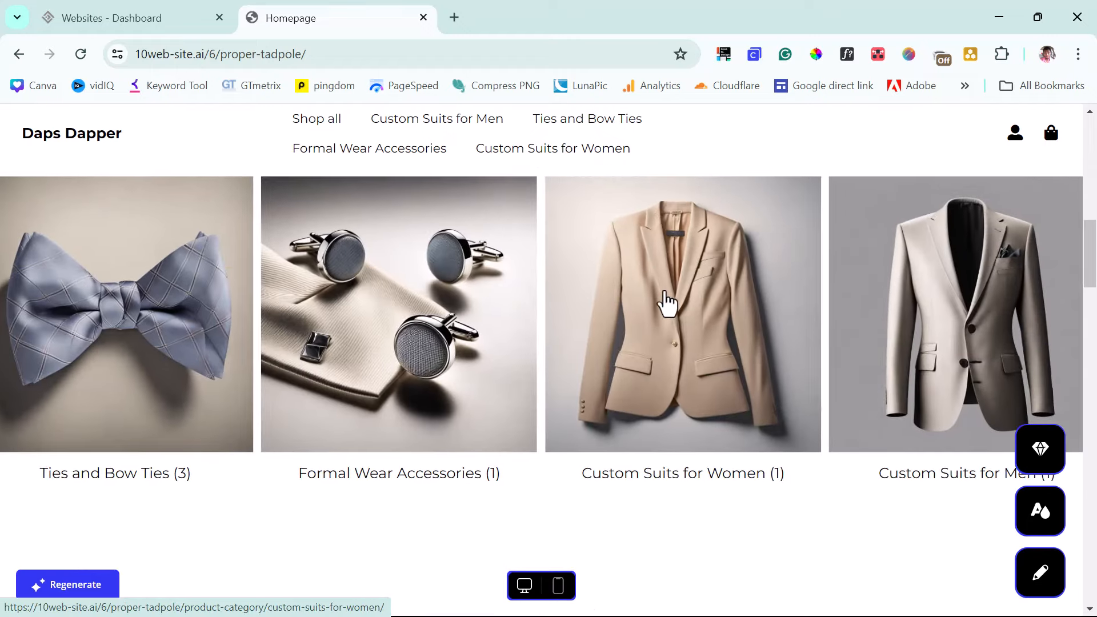
pyautogui.scroll(-15, 666, 301)
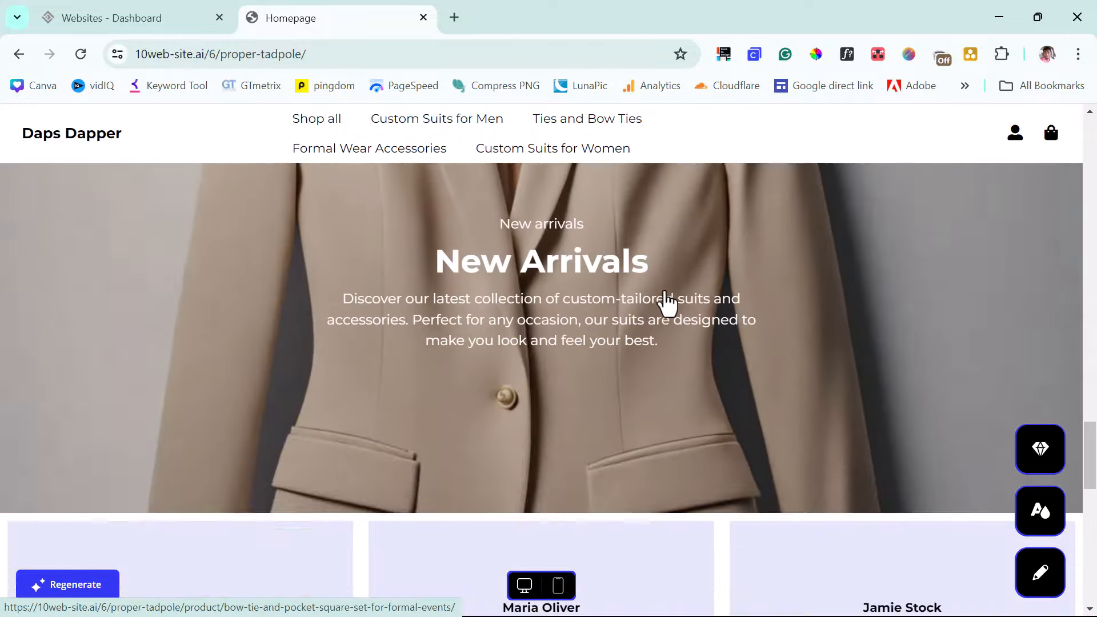
pyautogui.scroll(-1, 647, 421)
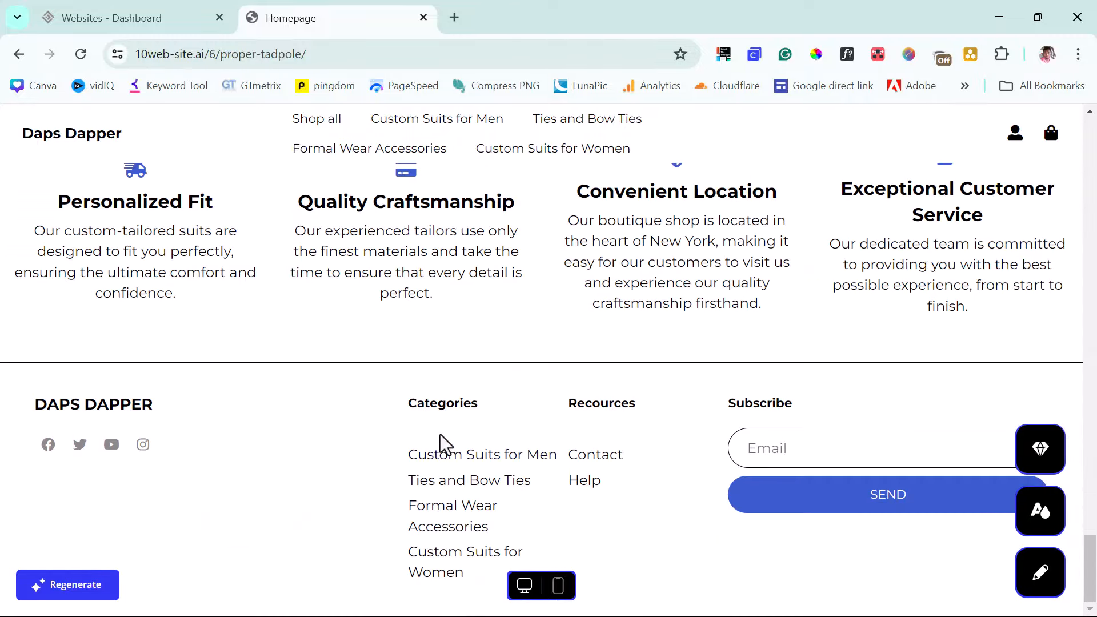
pyautogui.click(450, 457)
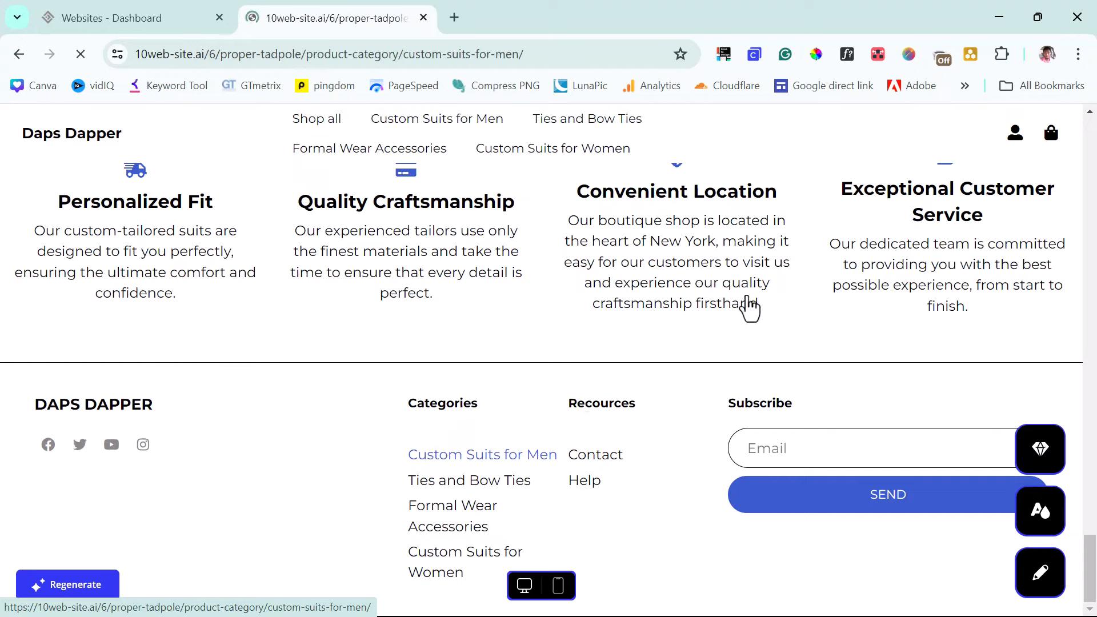
# Step: Look over the Custom Suits for Men page, collapse all its filters and reopen the Categories, Price and Stock filters
pyautogui.scroll(-3, 870, 296)
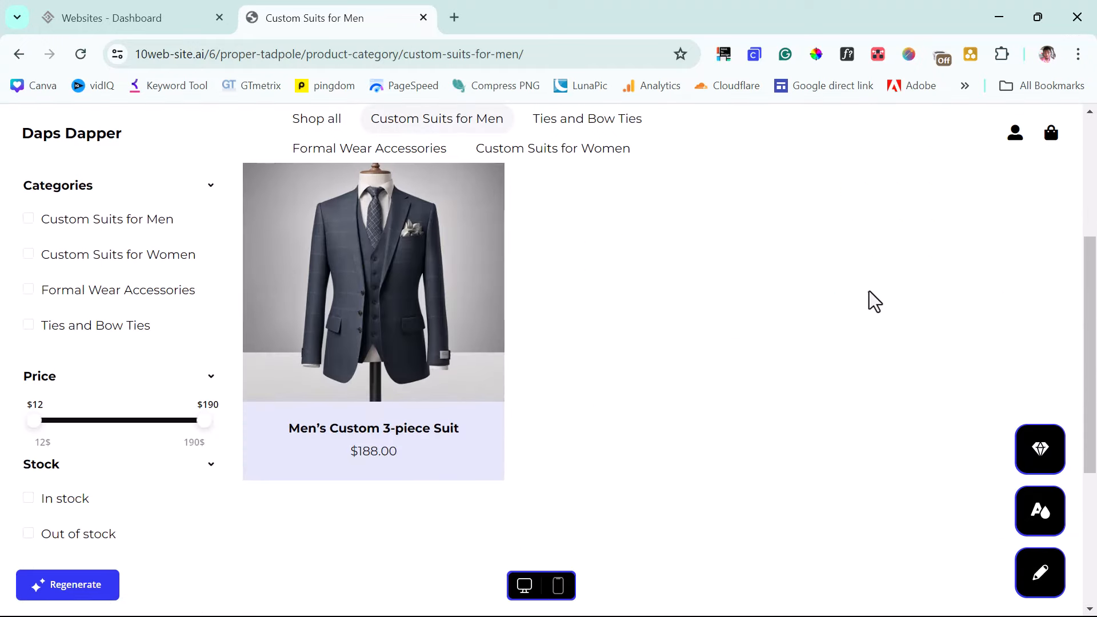
pyautogui.scroll(-5, 874, 301)
pyautogui.scroll(7, 872, 298)
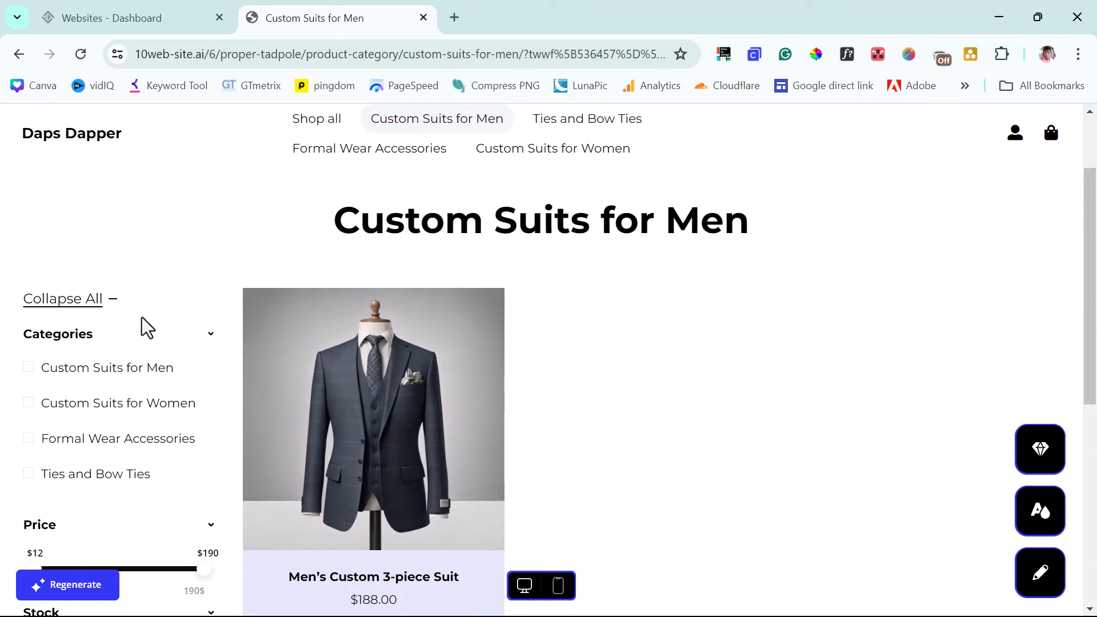
pyautogui.click(80, 301)
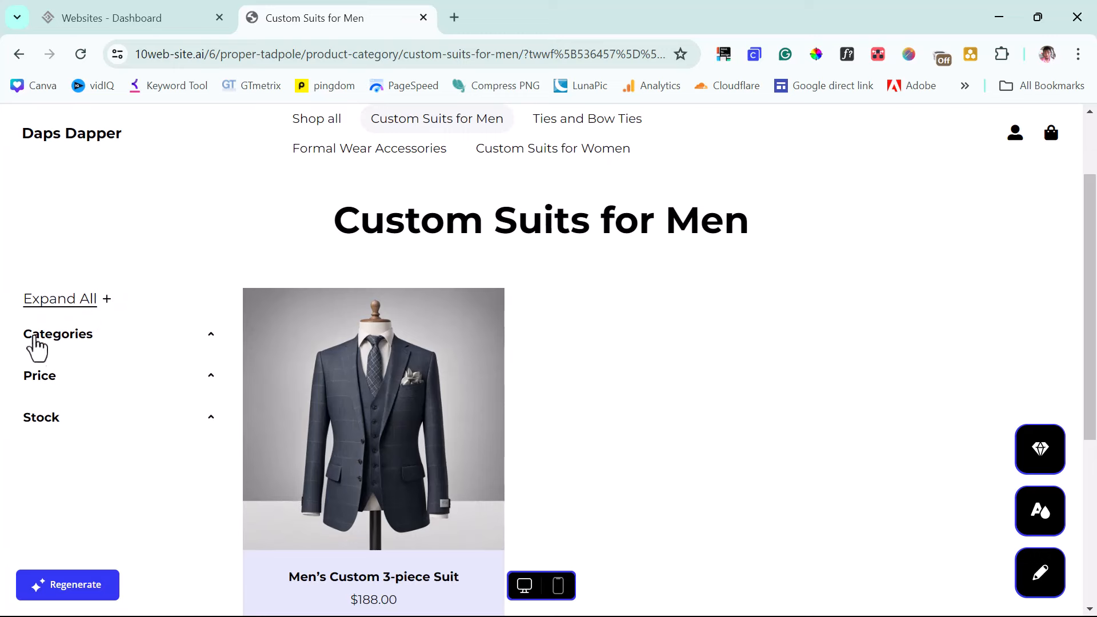
pyautogui.click(209, 335)
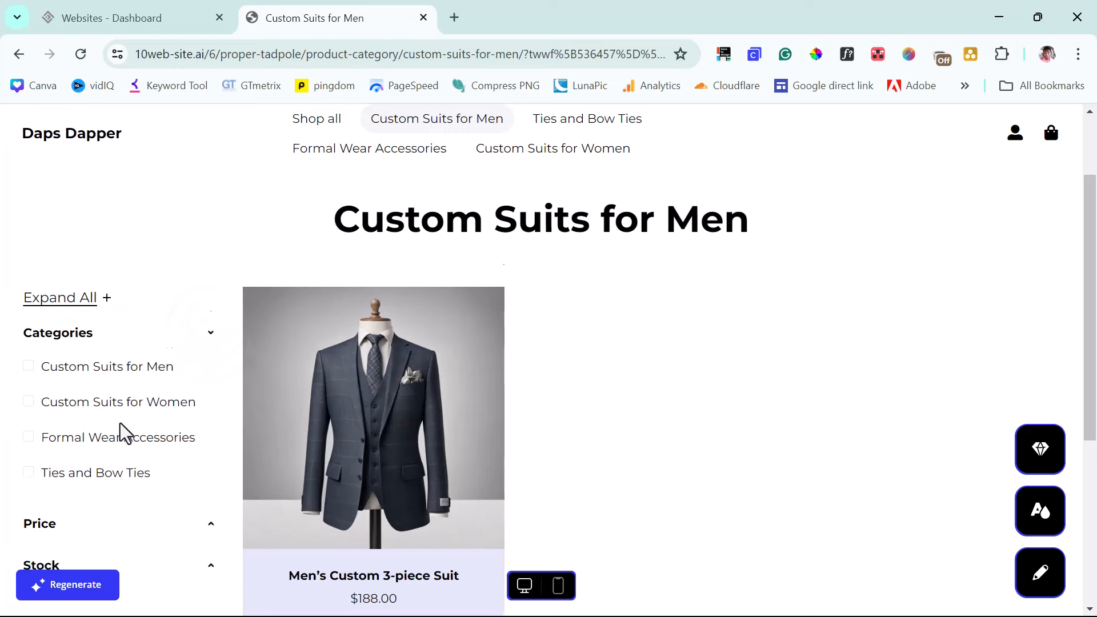
pyautogui.scroll(-3, 126, 429)
pyautogui.click(209, 356)
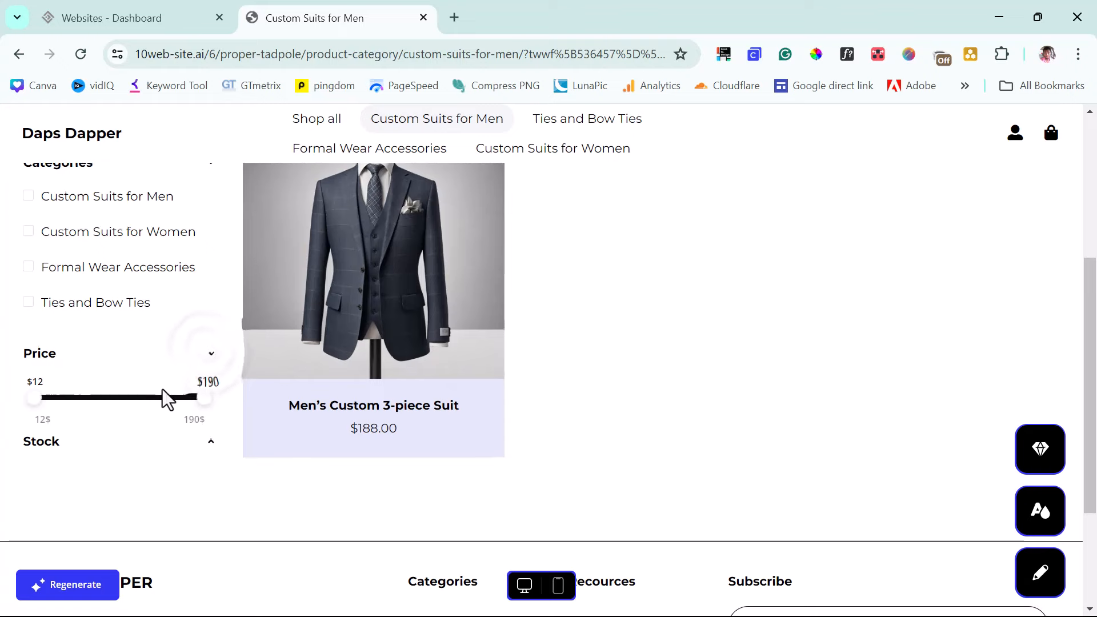
pyautogui.scroll(-2, 167, 400)
pyautogui.click(212, 356)
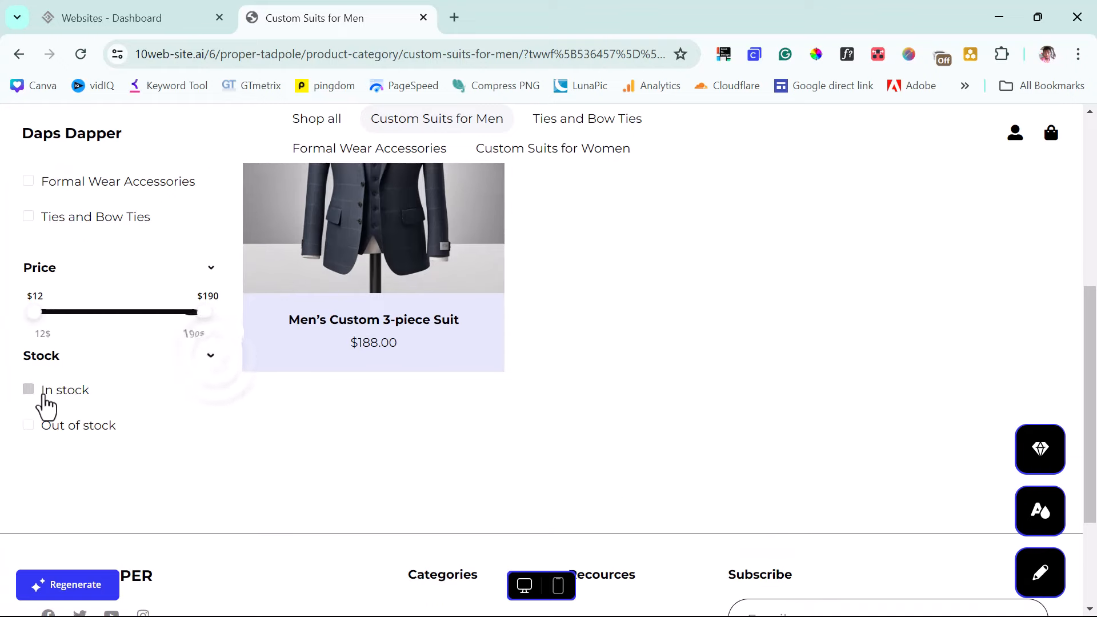
# Step: Open the Custom Suits for Women category and look over its product listing and filters
pyautogui.scroll(7, 388, 297)
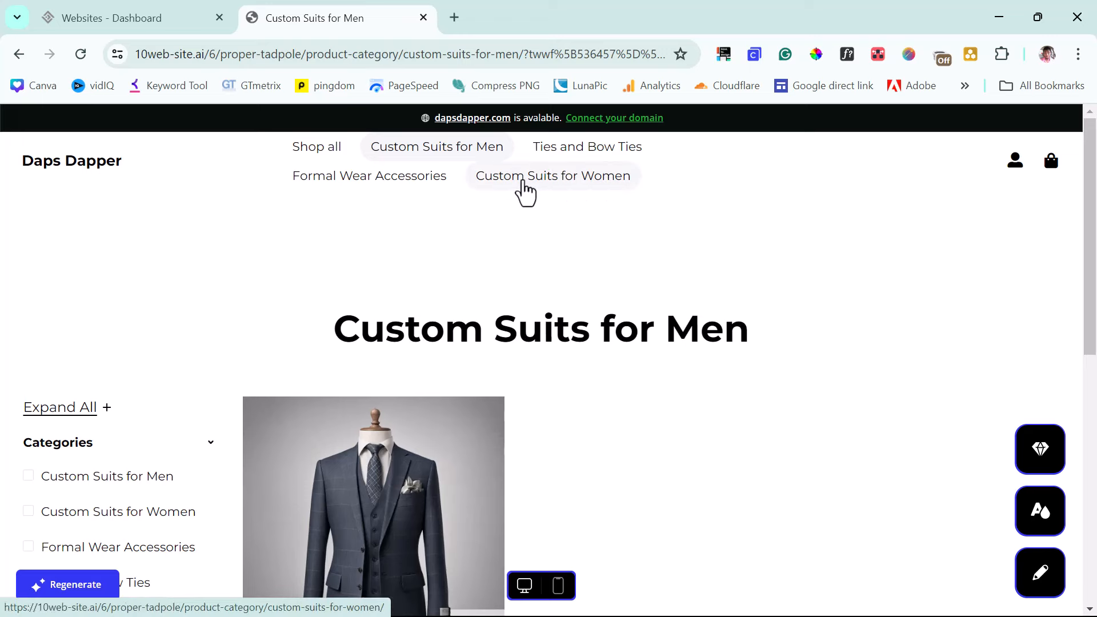
pyautogui.click(523, 182)
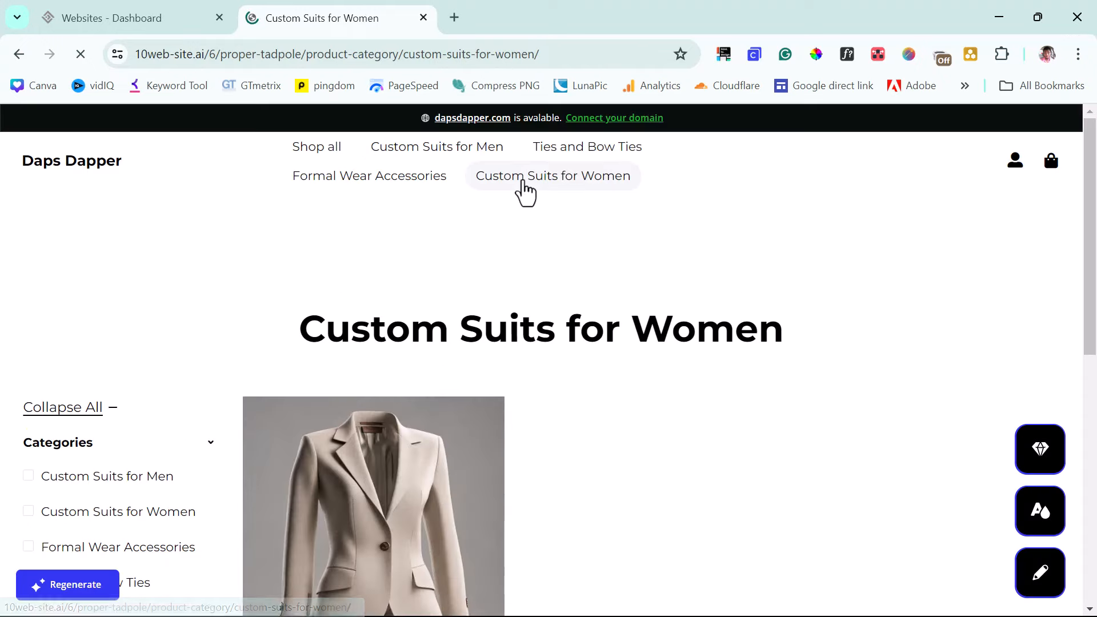
pyautogui.scroll(-5, 688, 238)
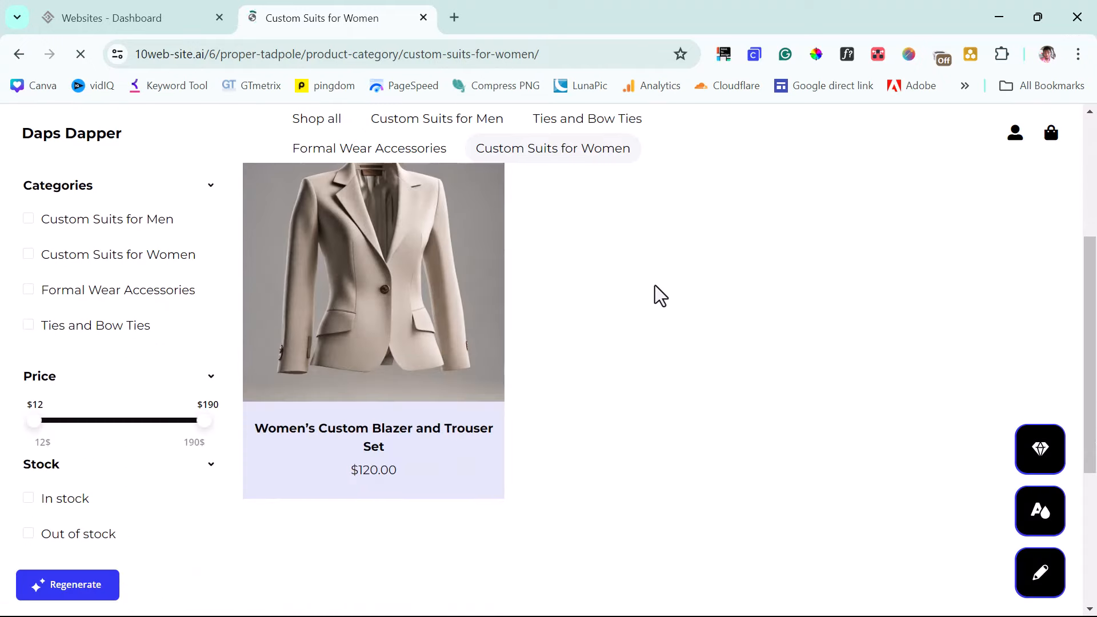
pyautogui.scroll(5, 676, 480)
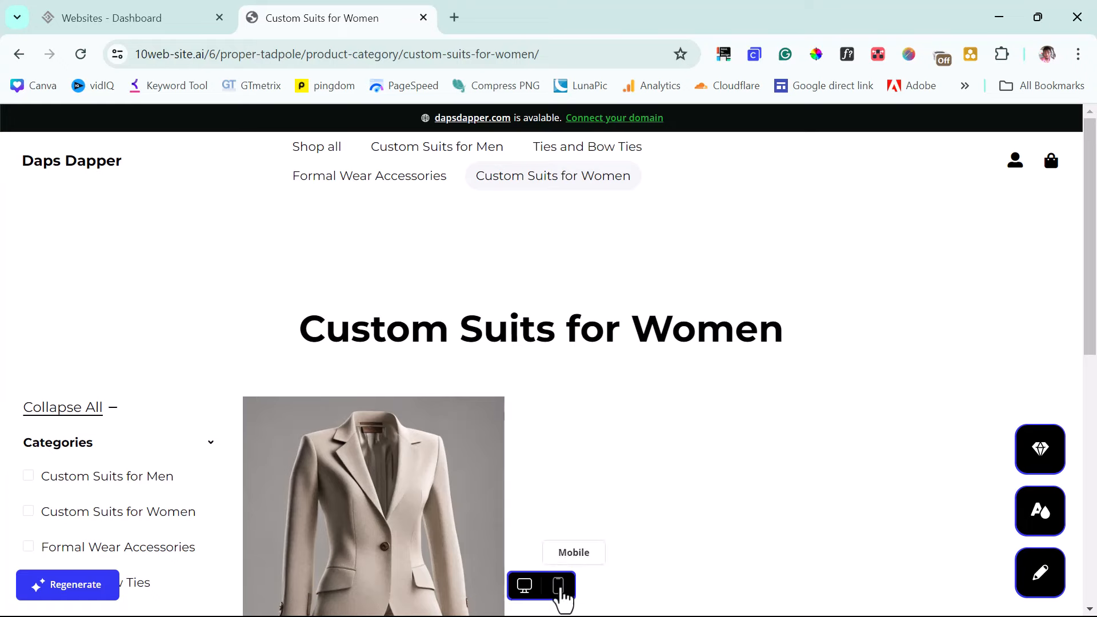
# Step: Preview the store in mobile view and browse the products on its Shop all page
pyautogui.click(558, 588)
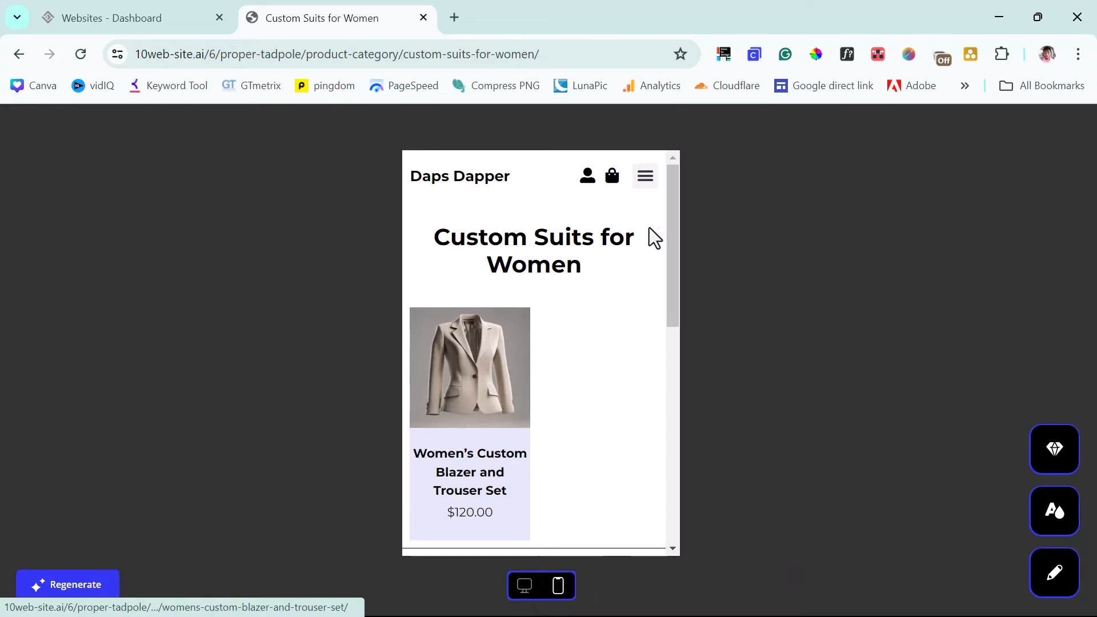
pyautogui.moveTo(674, 211); pyautogui.dragTo(708, 204)
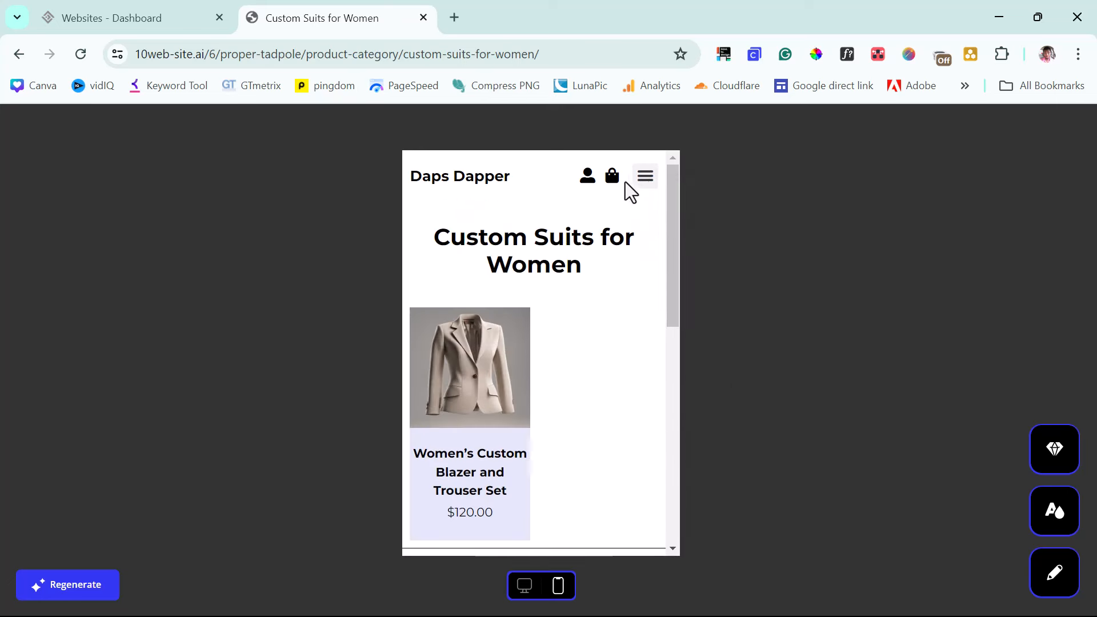
pyautogui.click(644, 178)
pyautogui.click(533, 216)
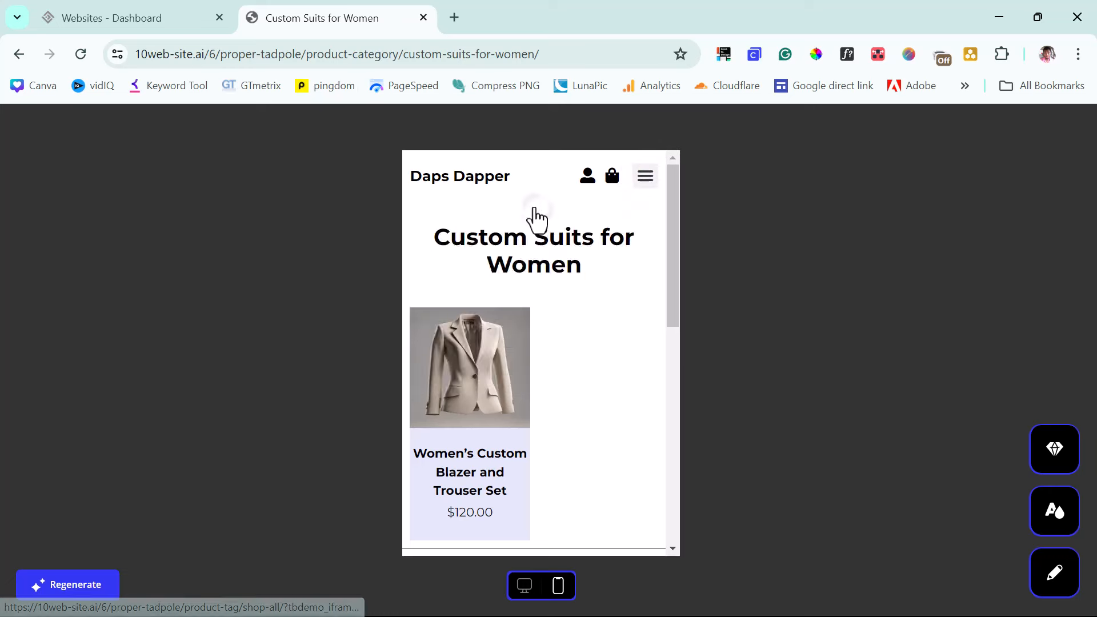
pyautogui.scroll(-9, 602, 306)
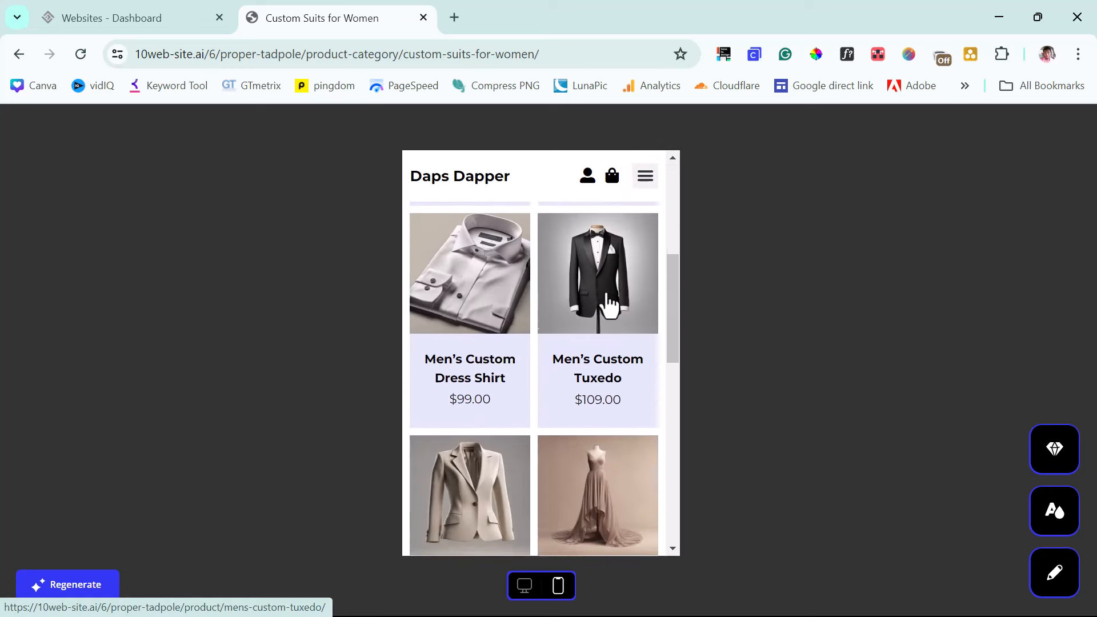
pyautogui.scroll(-3, 608, 306)
pyautogui.scroll(6, 609, 304)
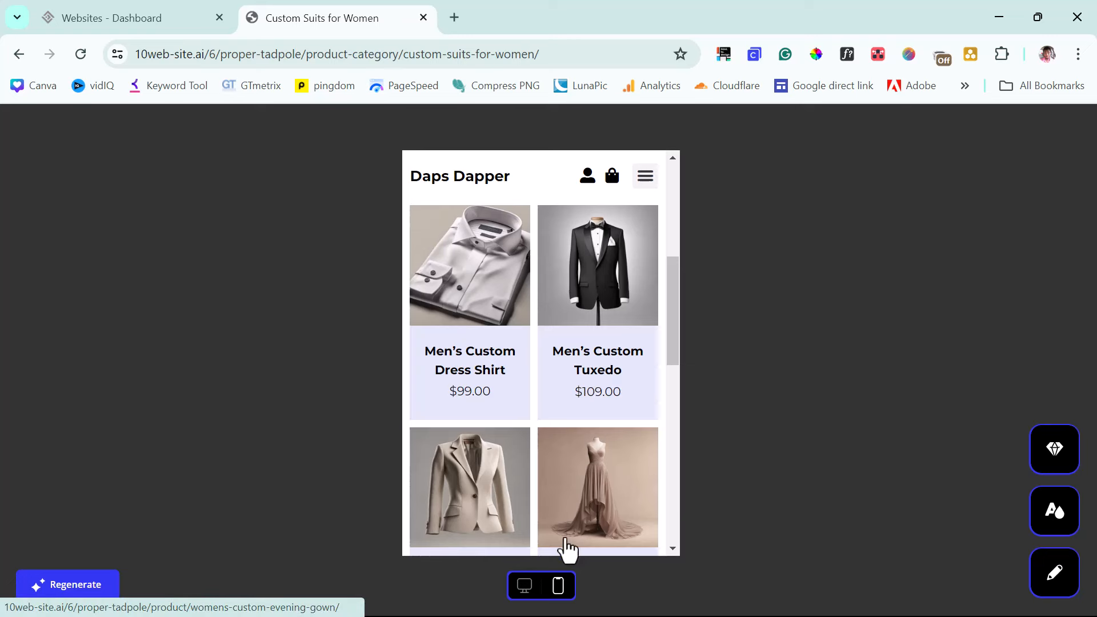
# Step: Return the preview to desktop view, then inspect the option to regenerate the website and close it without proceeding
pyautogui.click(525, 588)
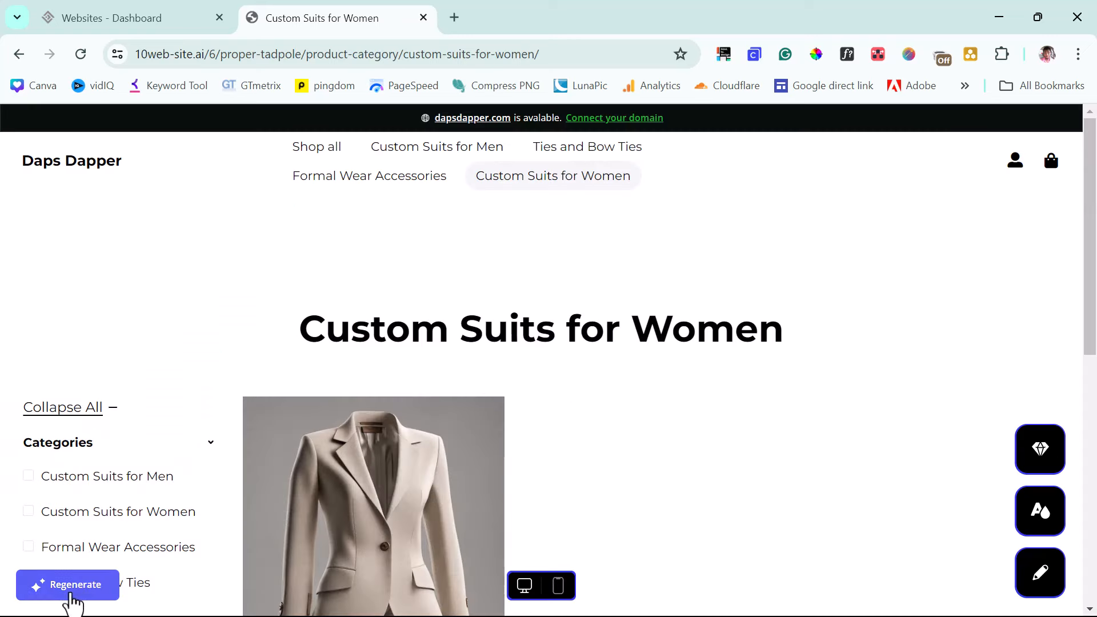
pyautogui.click(73, 591)
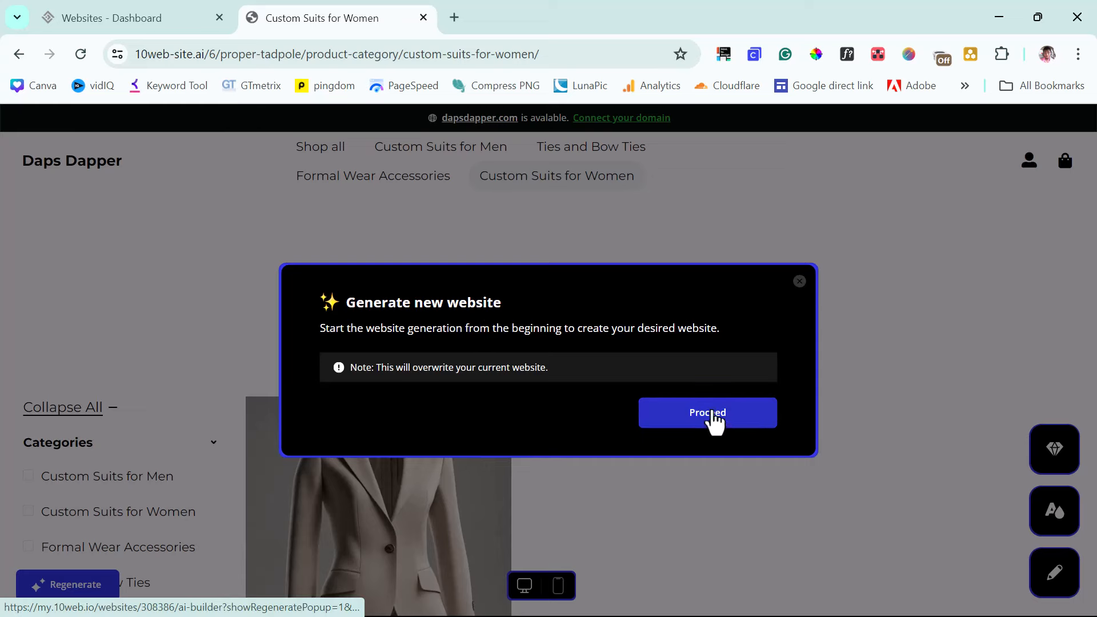
pyautogui.click(799, 282)
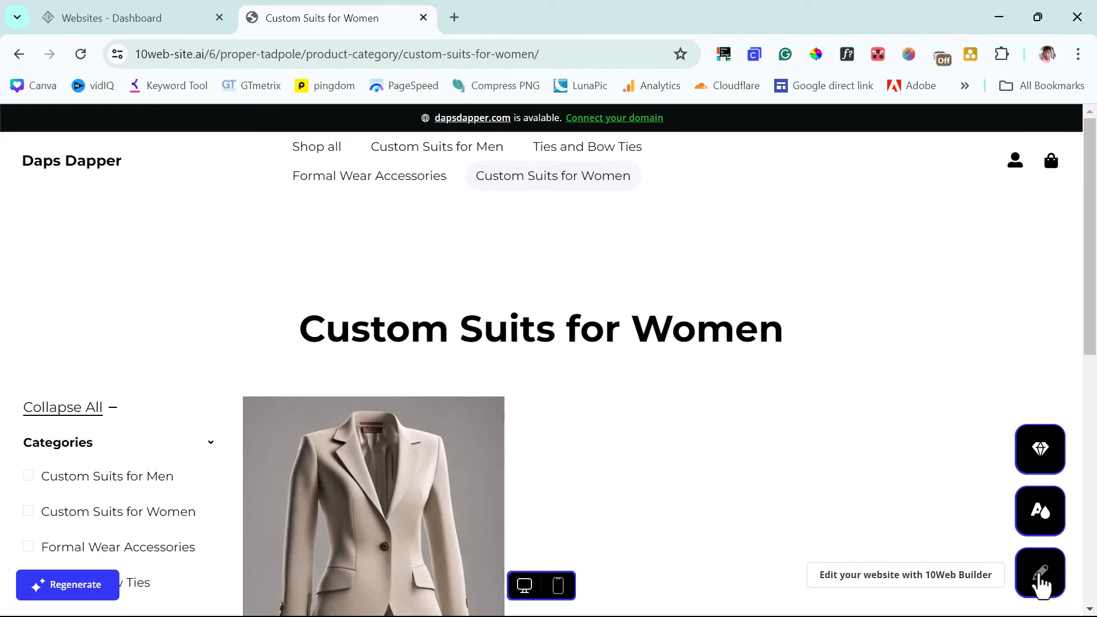
# Step: Apply the Orchid pink colour scheme, show the font choices and try to save the styling, dismissing the trial offer
pyautogui.click(1040, 517)
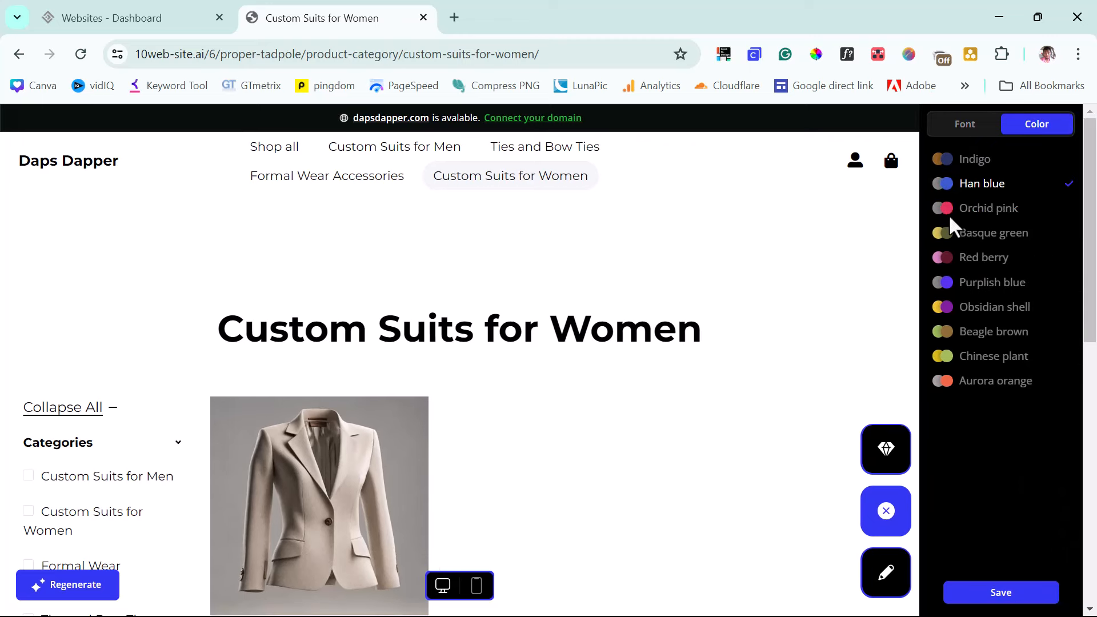
pyautogui.click(947, 210)
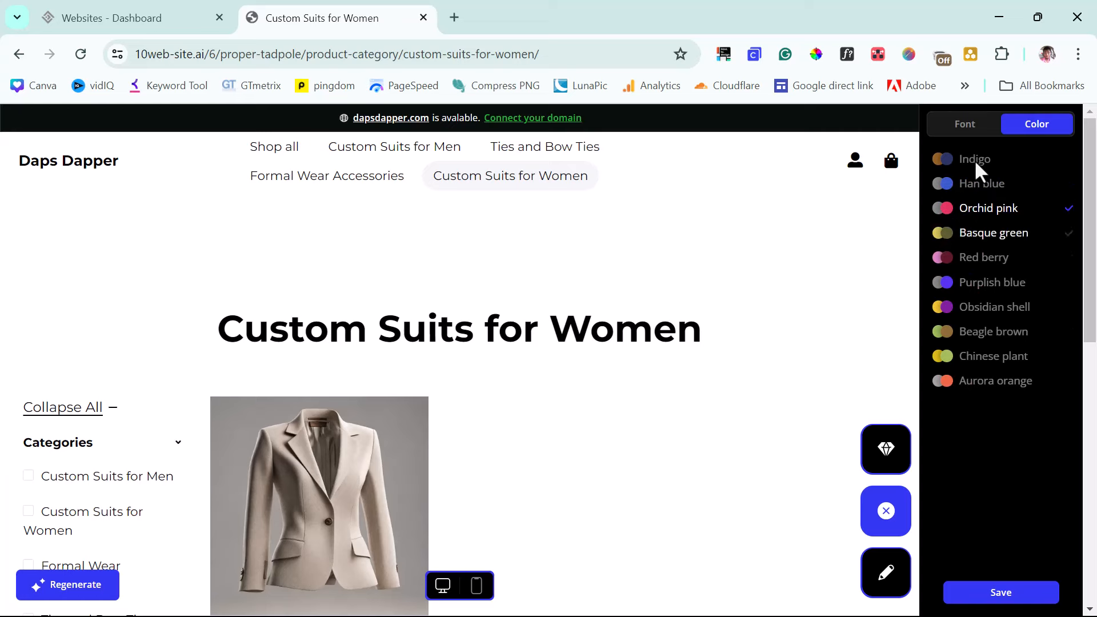
pyautogui.click(965, 132)
pyautogui.click(1002, 594)
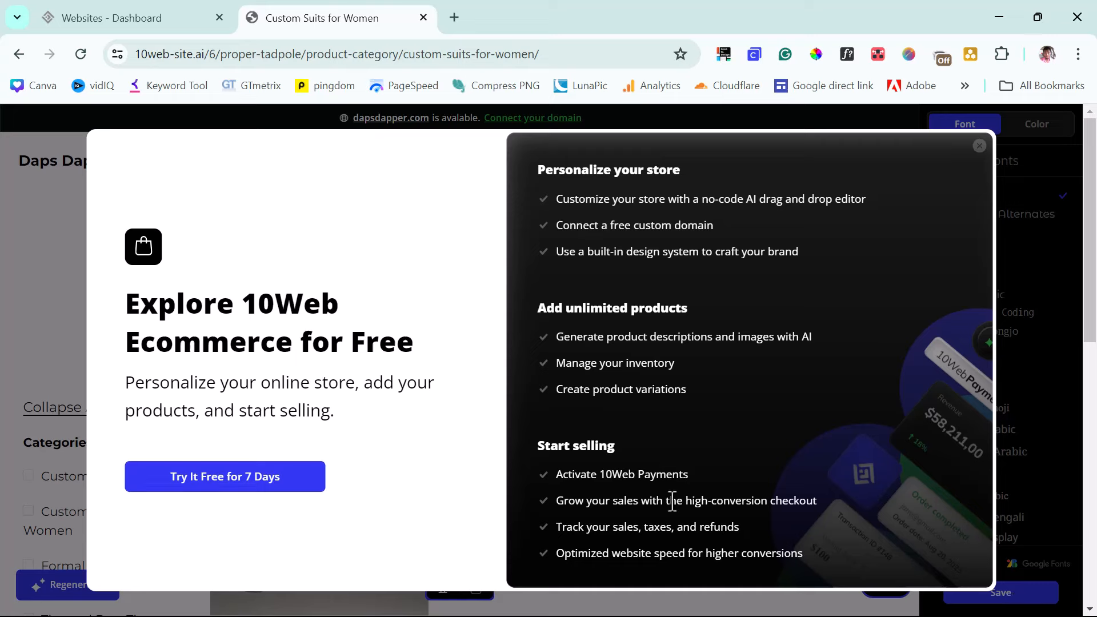
pyautogui.scroll(-2, 680, 362)
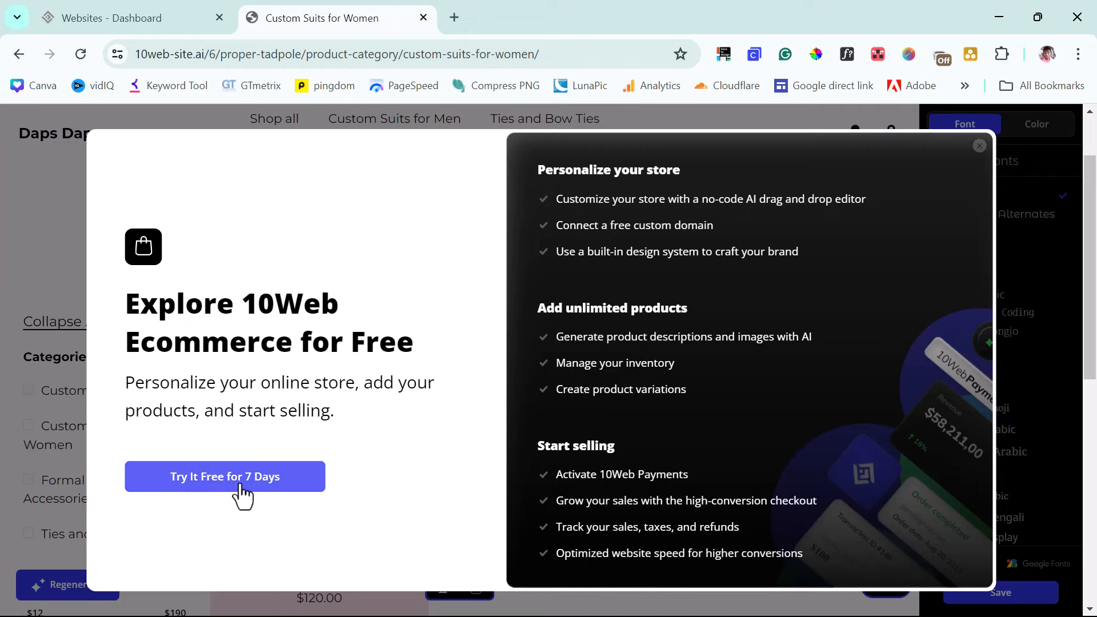
pyautogui.click(979, 146)
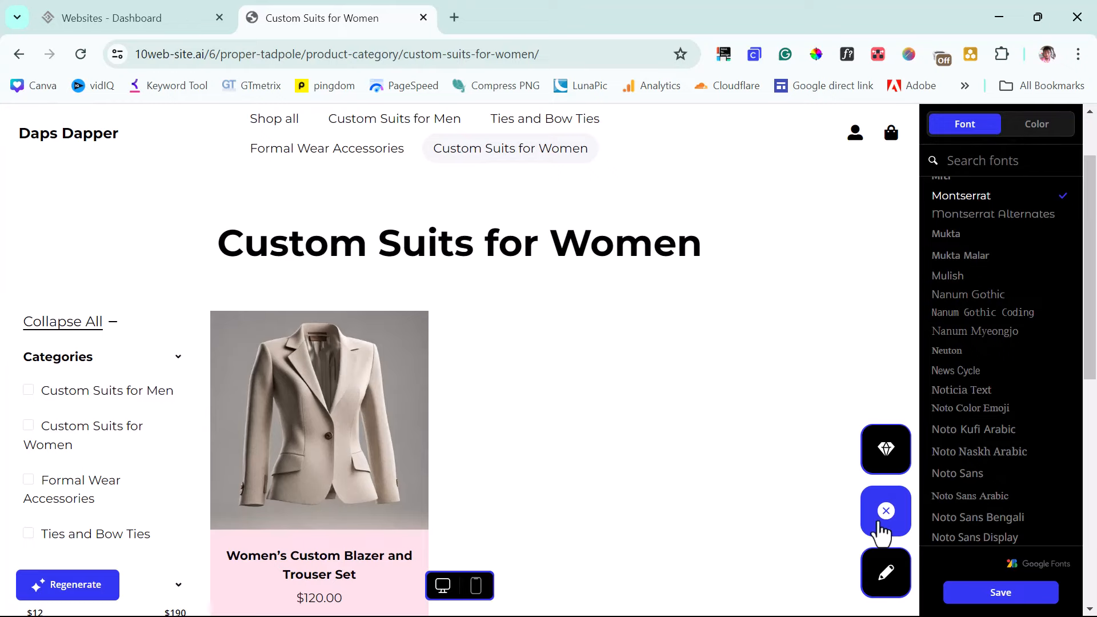
# Step: Open the page in the 10Web Builder editor and look through the Basic, General and Premium widgets
pyautogui.click(886, 579)
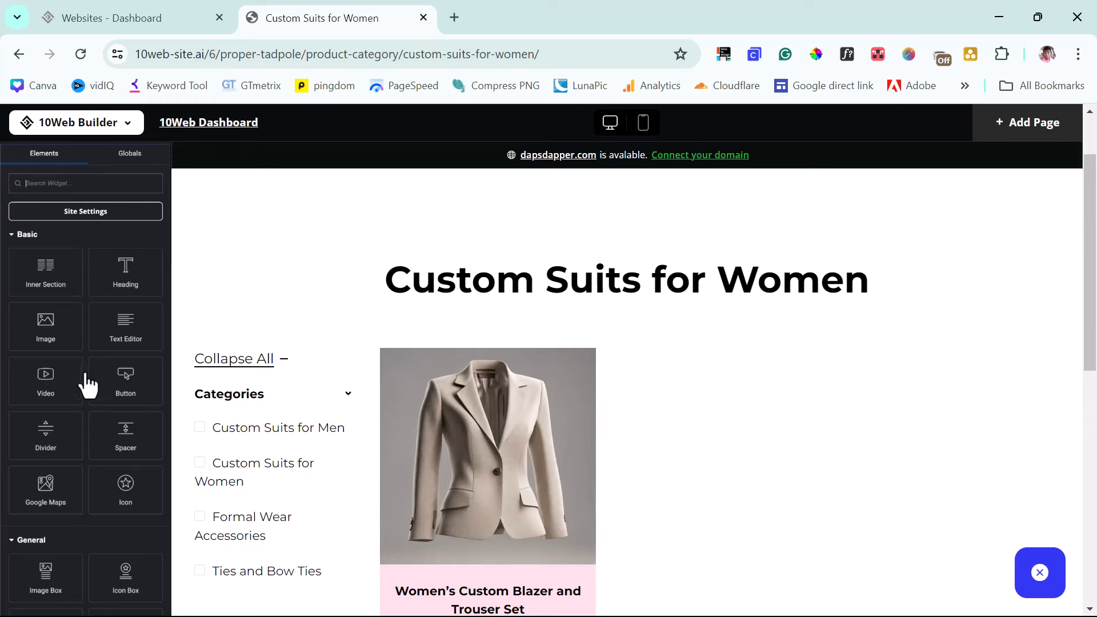
pyautogui.scroll(-2, 62, 363)
pyautogui.scroll(-2, 64, 374)
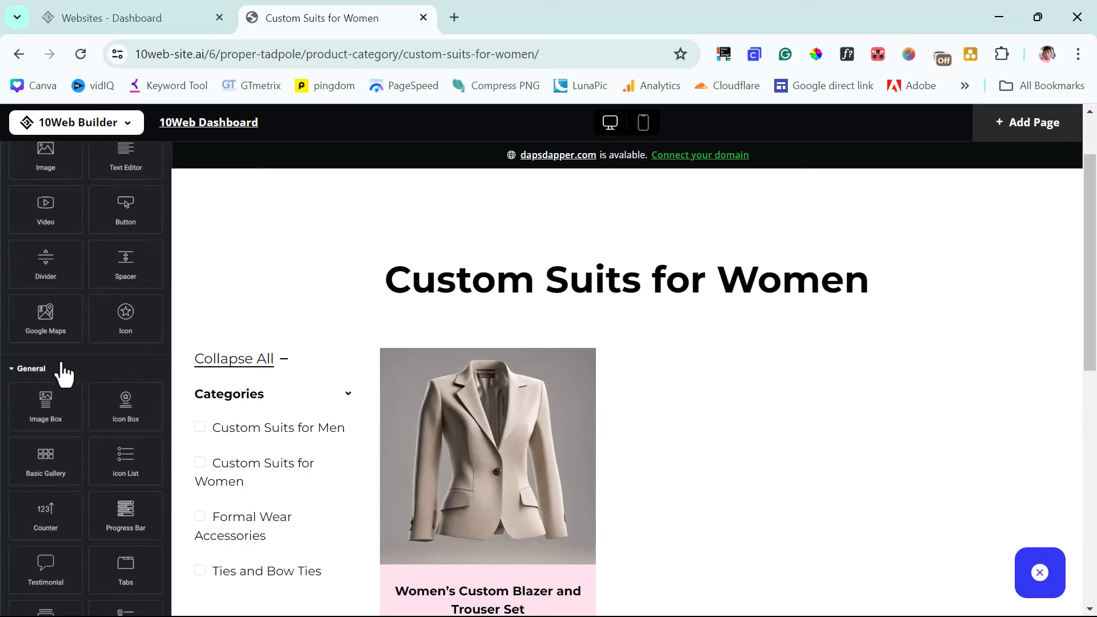
pyautogui.scroll(-12, 64, 374)
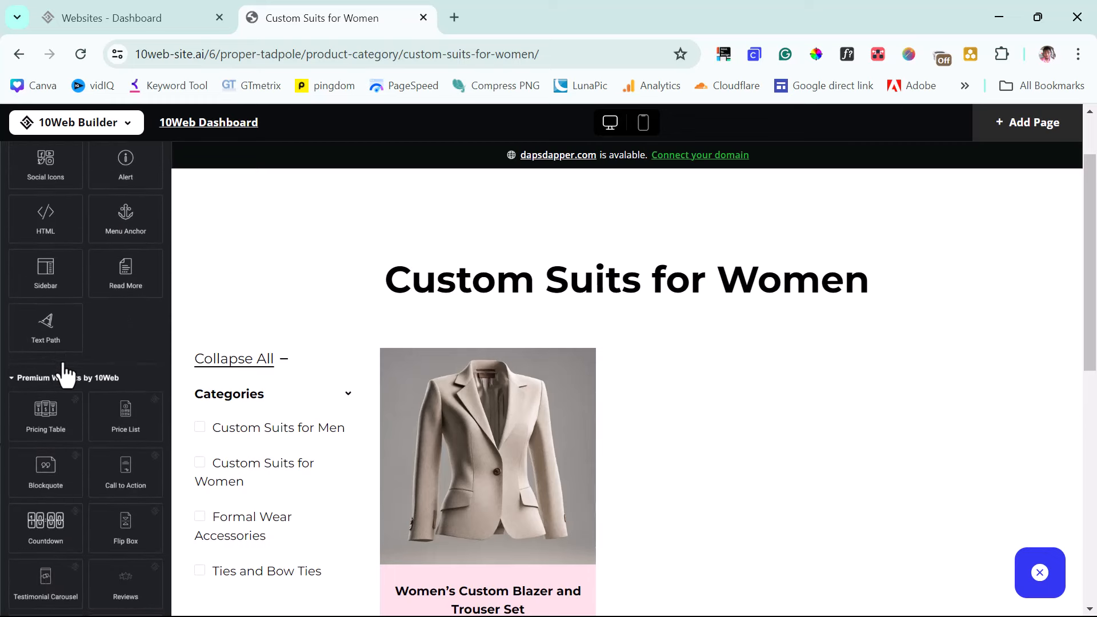
pyautogui.scroll(-5, 83, 390)
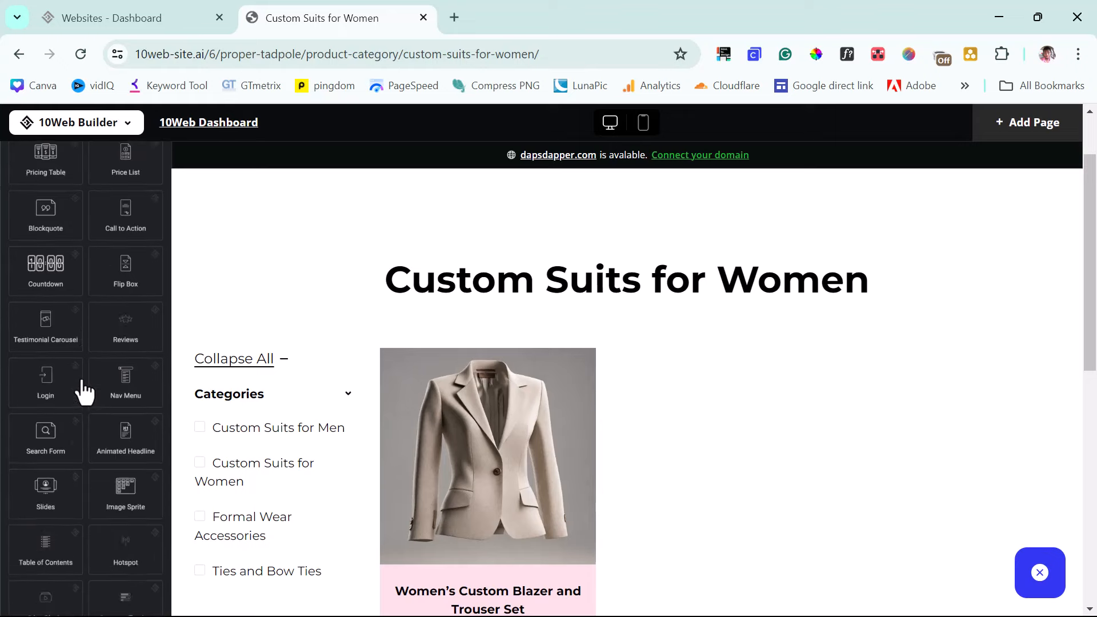
pyautogui.scroll(-4, 83, 390)
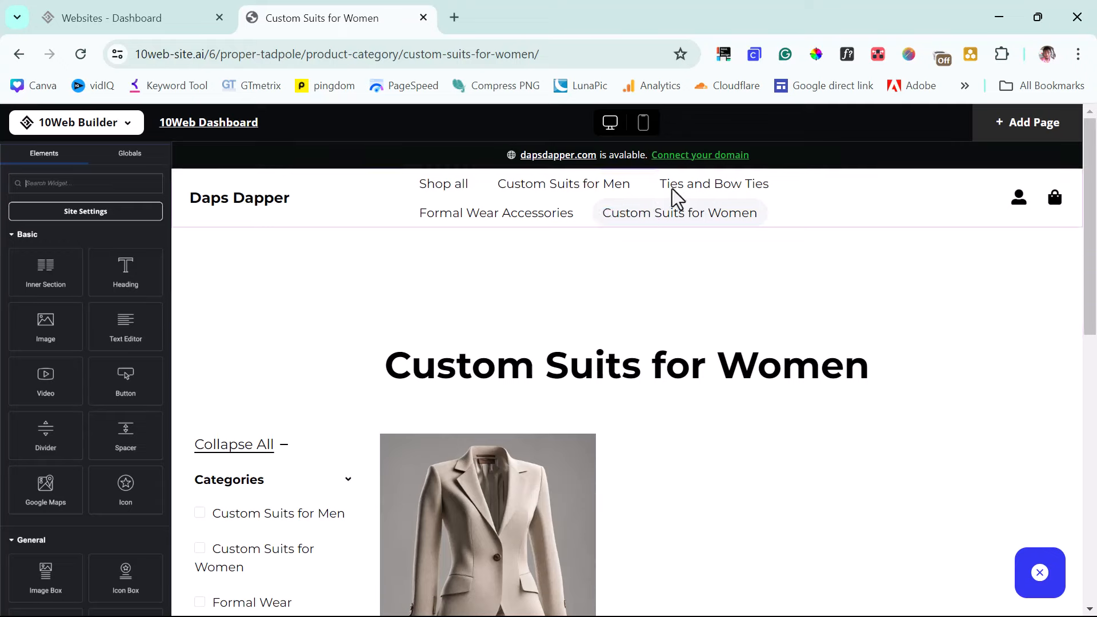
# Step: Try to edit the store's header navigation, dismiss the trial offer and start adding a new page
pyautogui.click(558, 194)
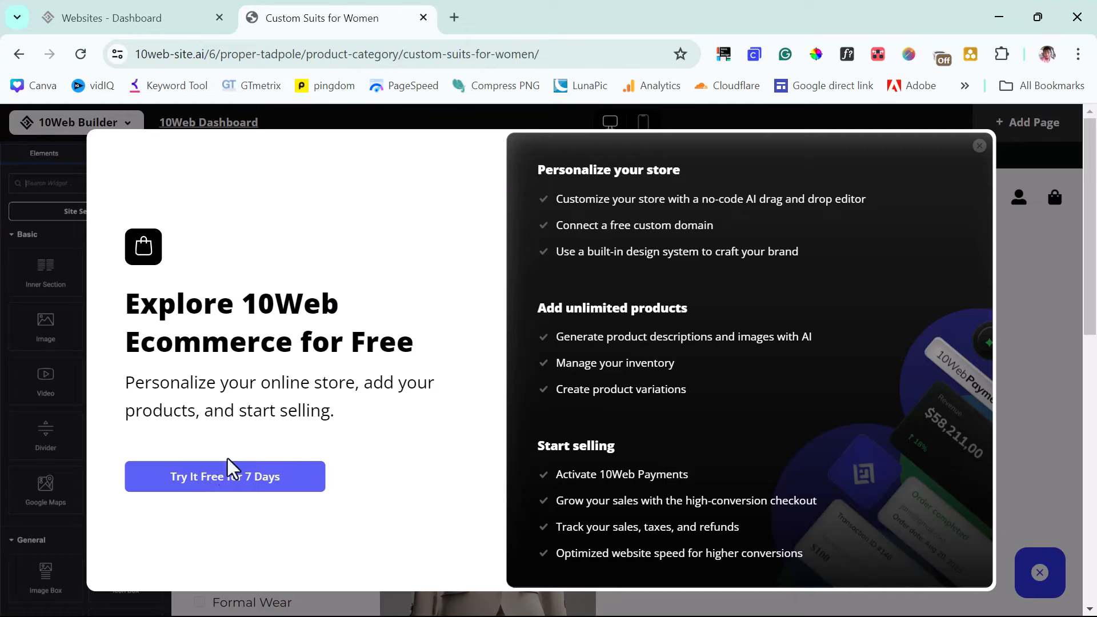
pyautogui.click(978, 146)
pyautogui.click(1021, 124)
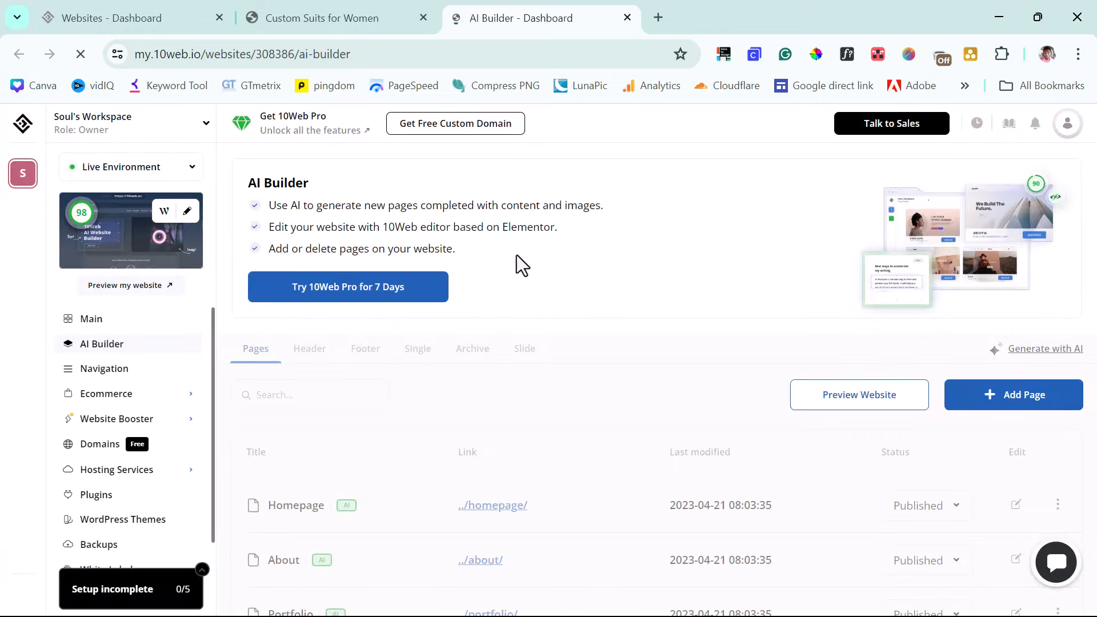
# Step: Review the AI Ecommerce Starter and Premium plans offered with the 7-day Pro trial, and close the offer
pyautogui.click(342, 297)
pyautogui.click(335, 293)
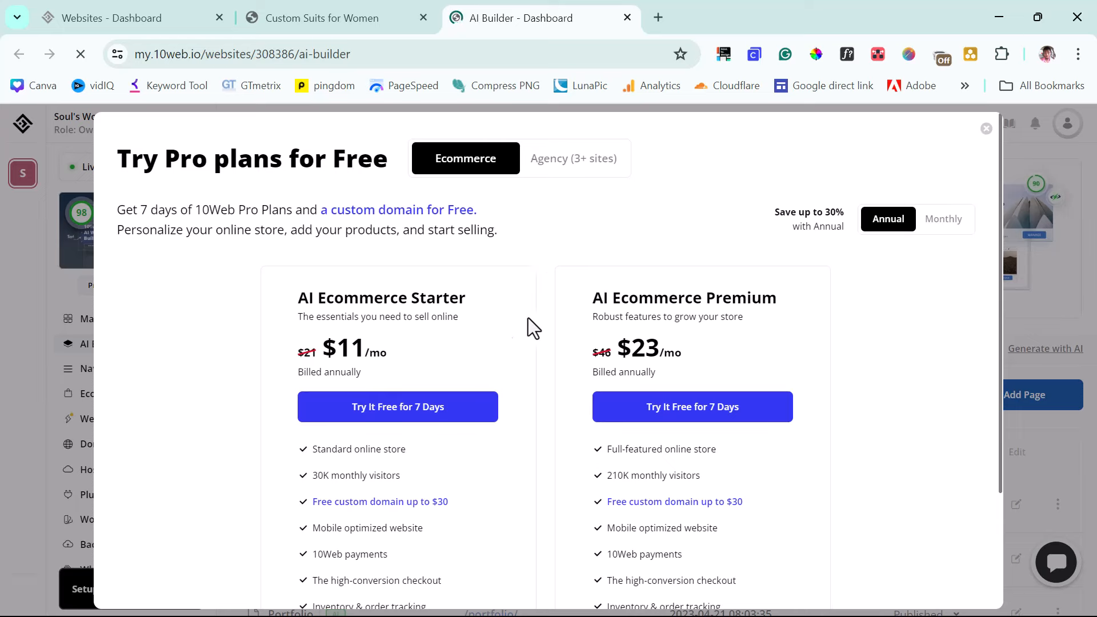
pyautogui.scroll(-3, 527, 318)
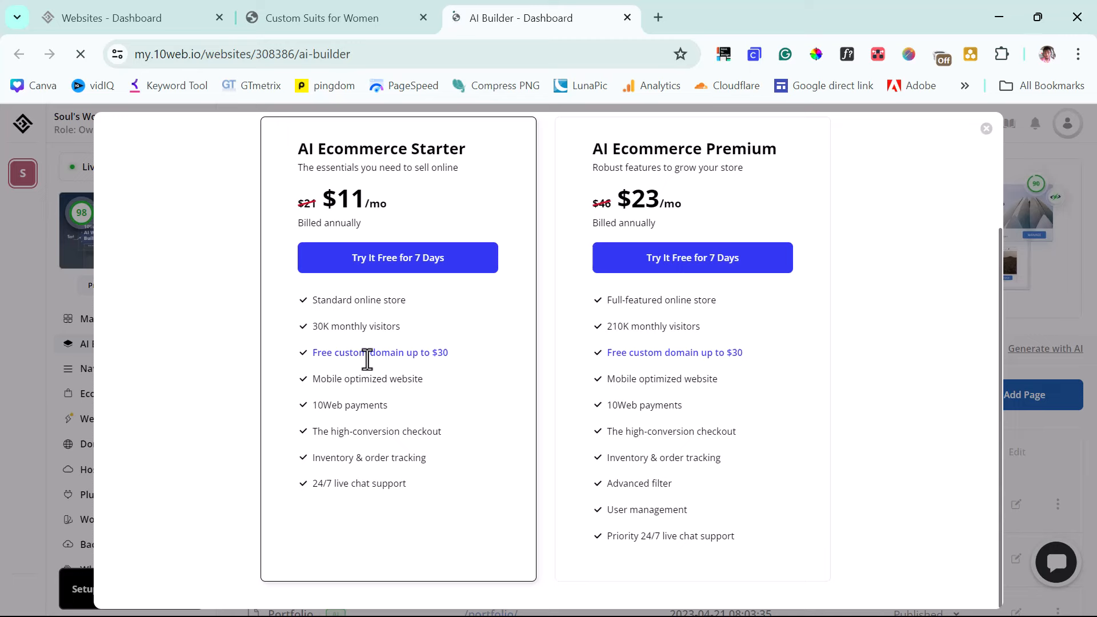
pyautogui.click(986, 131)
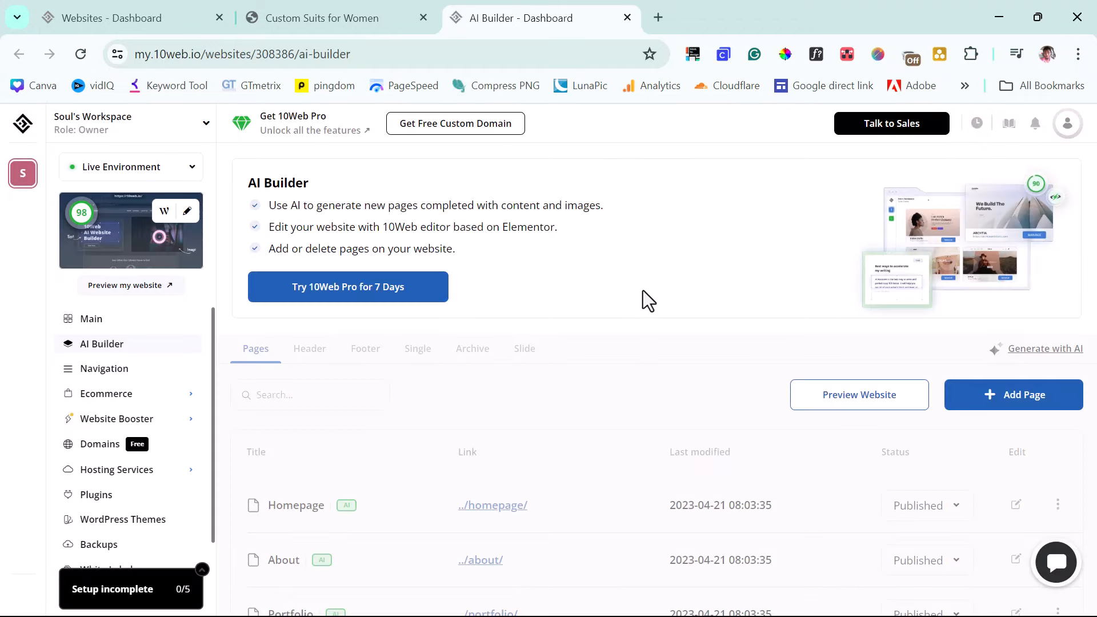